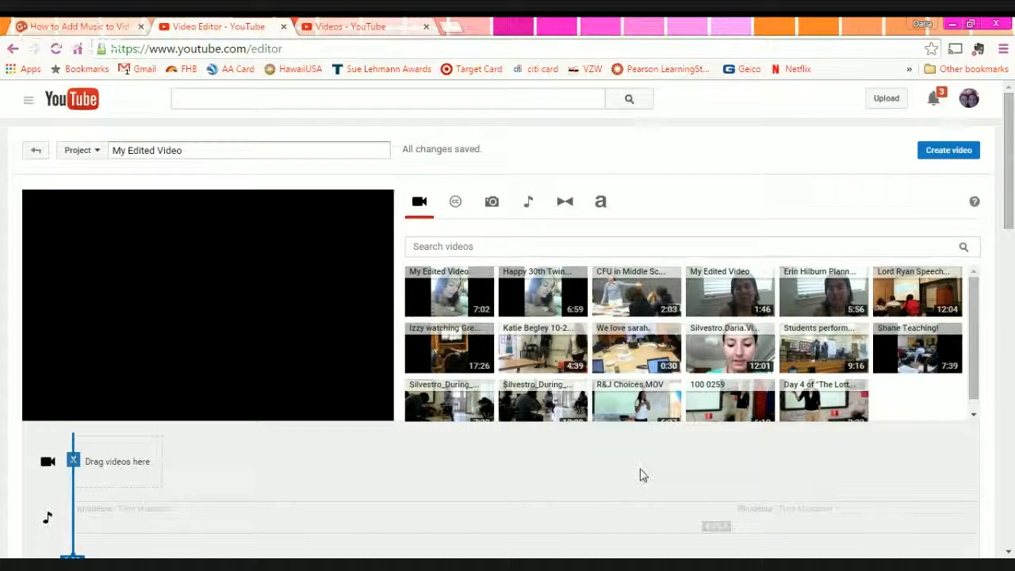
Step: Add the "100 0259" clip to the start of the video track and pause its preview
{"action": "scroll", "coordinate": [643, 476], "scroll_direction": "down", "scroll_amount": 2}
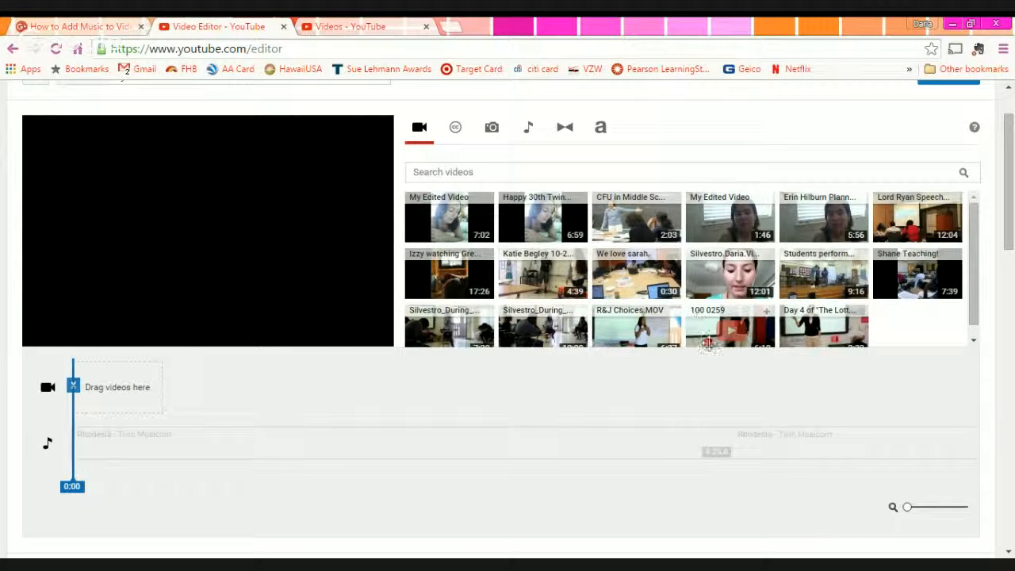
{"action": "left_click_drag", "start_coordinate": [704, 331], "coordinate": [127, 393]}
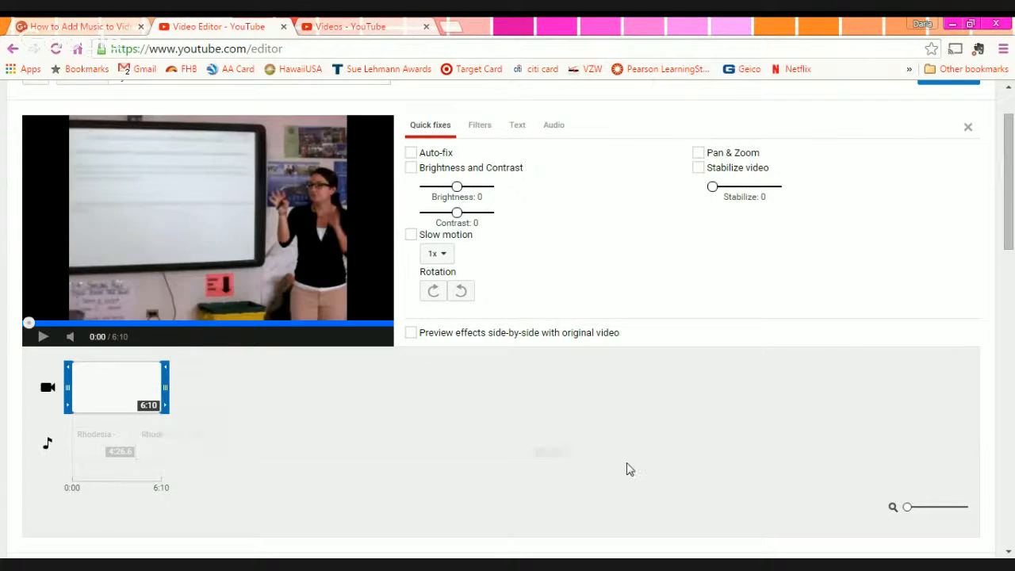
{"action": "left_click", "coordinate": [628, 469]}
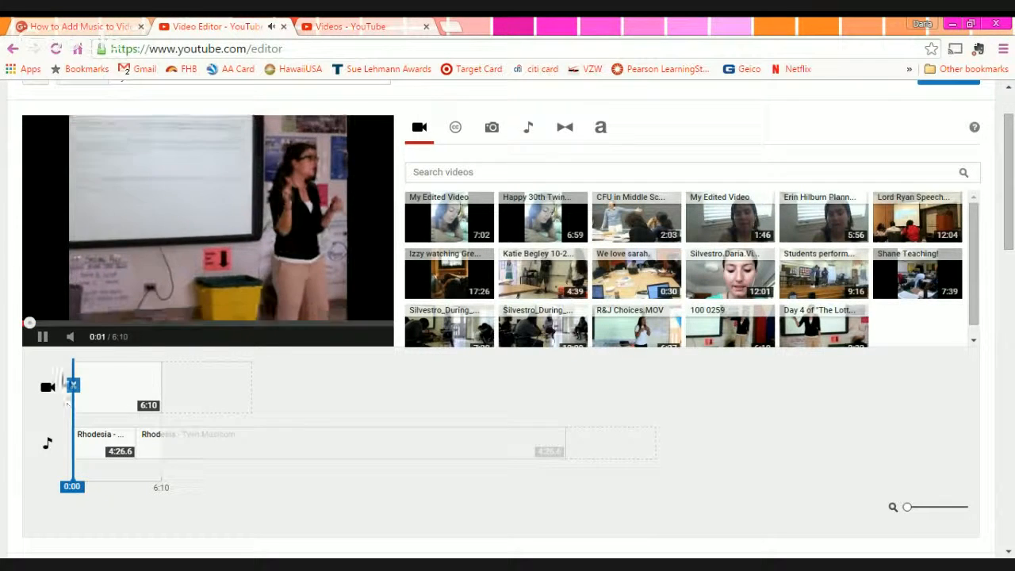
{"action": "left_click", "coordinate": [42, 341]}
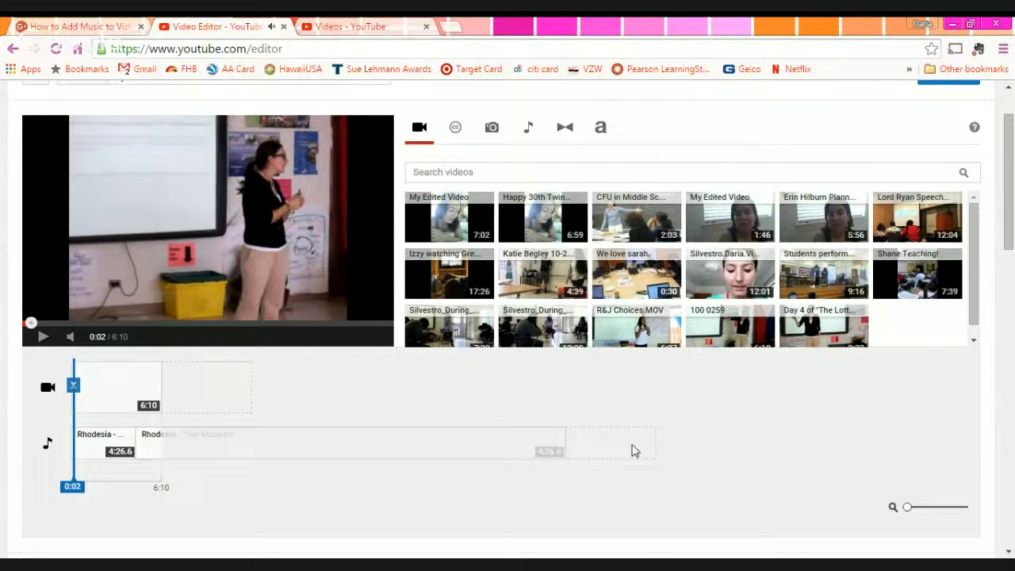
Step: Remove the leftover Rhodesia music from the audio track and pause the preview
{"action": "left_click", "coordinate": [558, 437]}
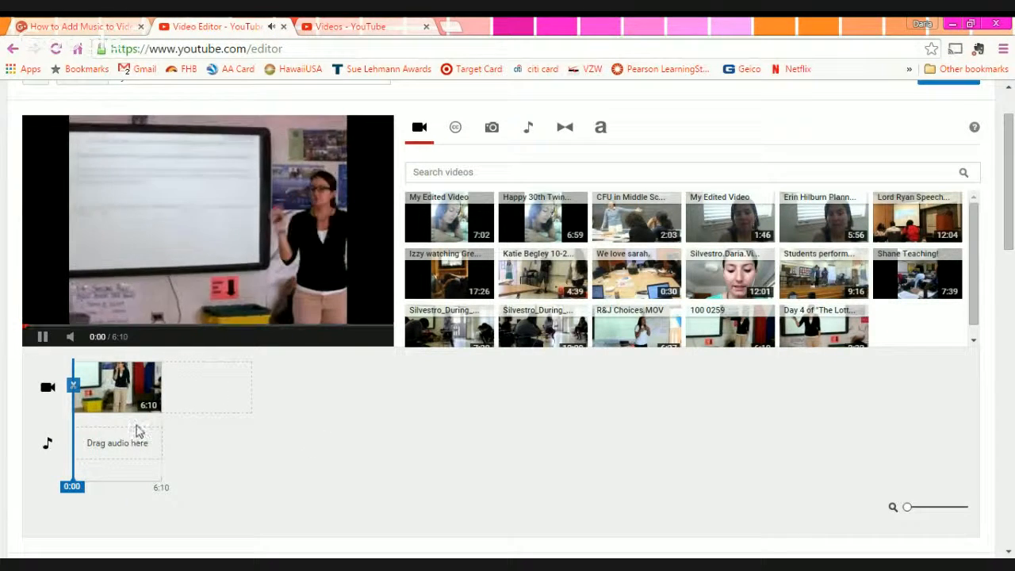
{"action": "left_click", "coordinate": [43, 339]}
{"action": "scroll", "coordinate": [415, 431], "scroll_direction": "up", "scroll_amount": 2}
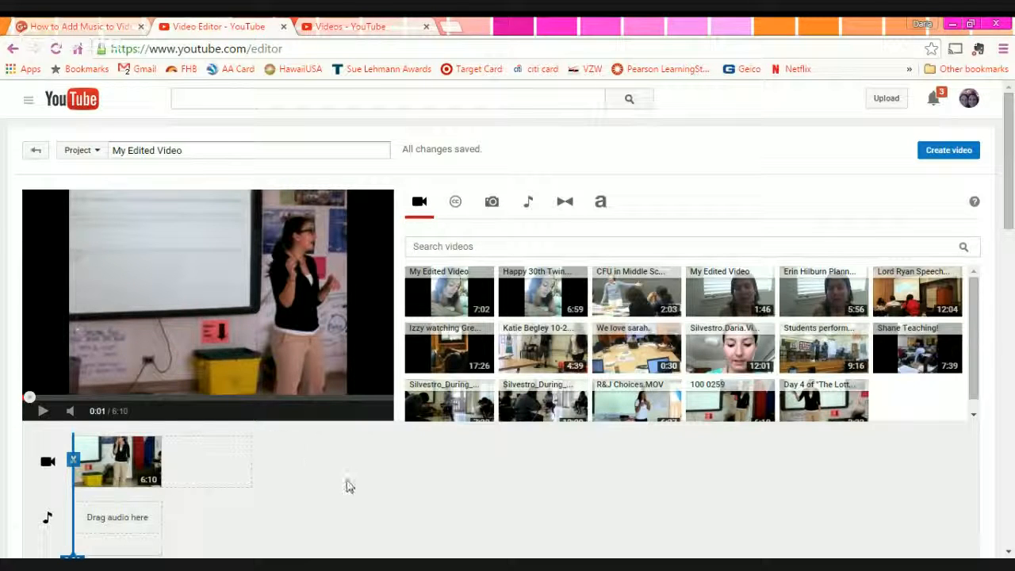
{"action": "left_click", "coordinate": [377, 472]}
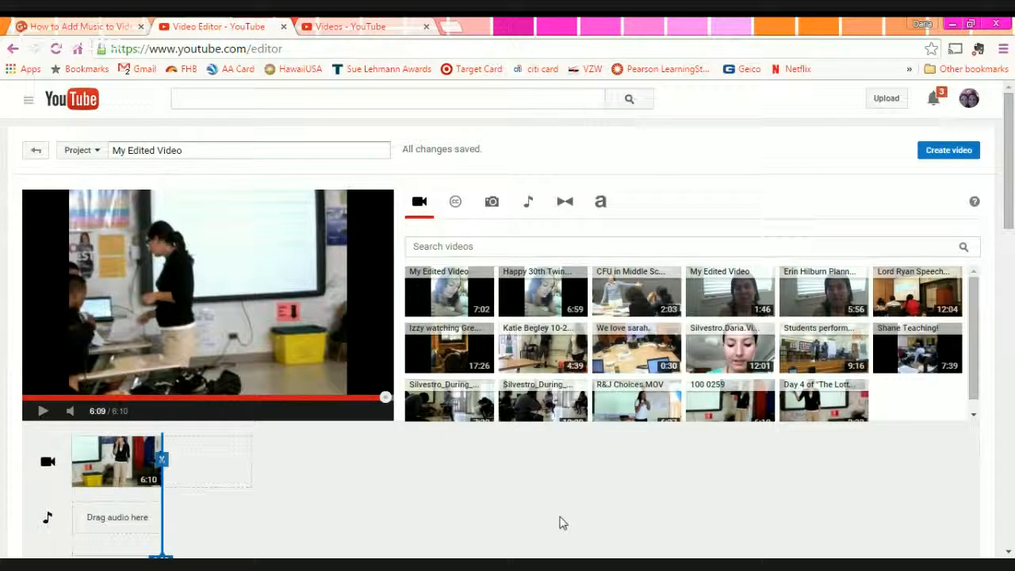
{"action": "scroll", "coordinate": [564, 503], "scroll_direction": "down", "scroll_amount": 1}
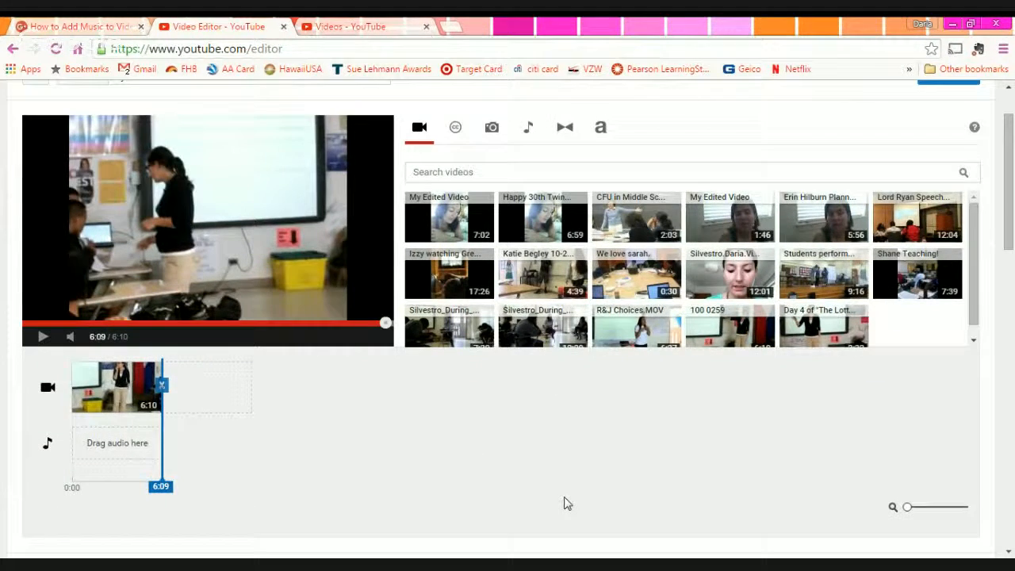
{"action": "scroll", "coordinate": [564, 503], "scroll_direction": "up", "scroll_amount": 1}
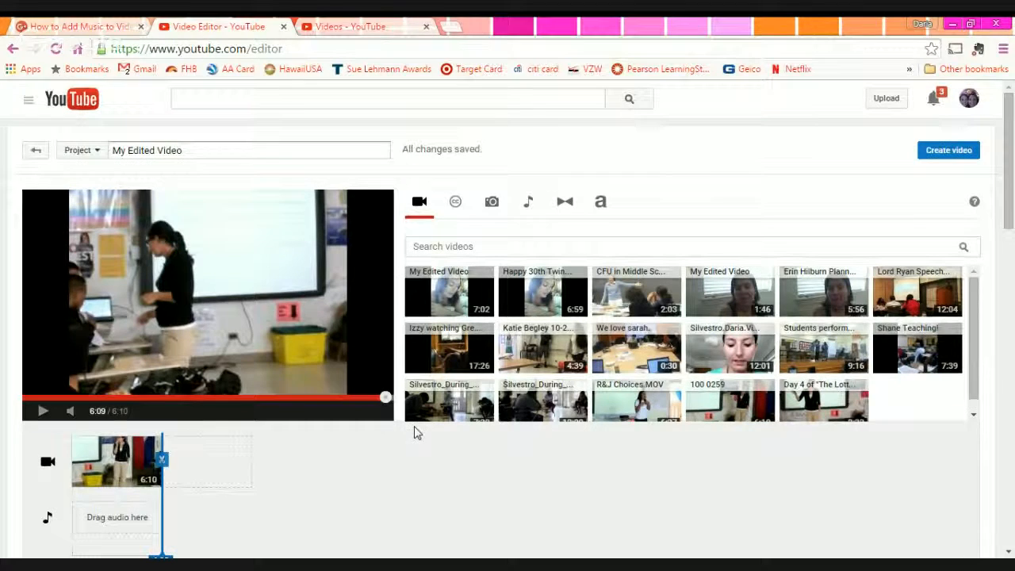
Step: Show the audio library and clear the "rhodesia" search so that all tracks are listed
{"action": "left_click", "coordinate": [529, 203]}
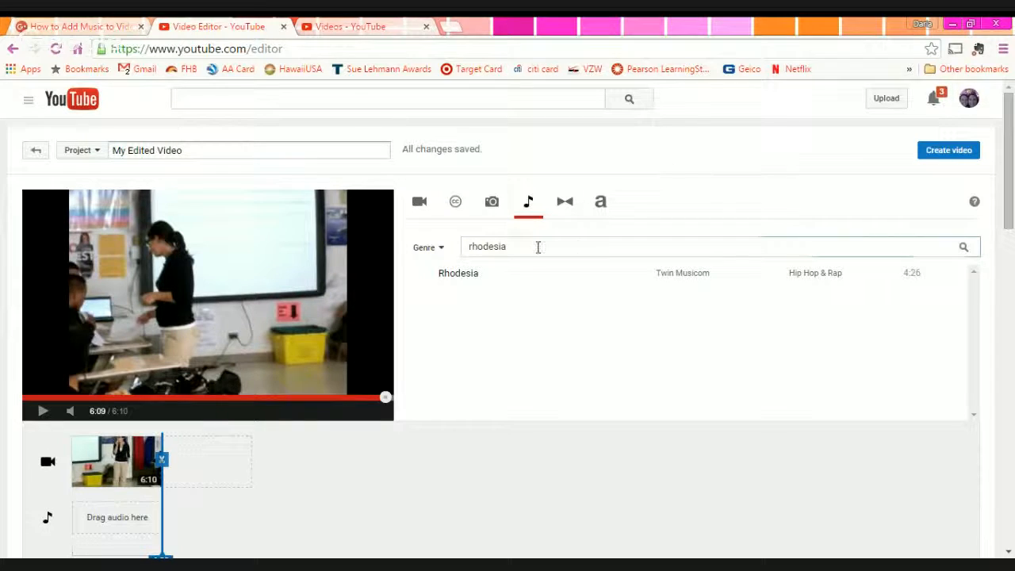
{"action": "double_click", "coordinate": [537, 246]}
{"action": "key", "text": "BackSpace"}
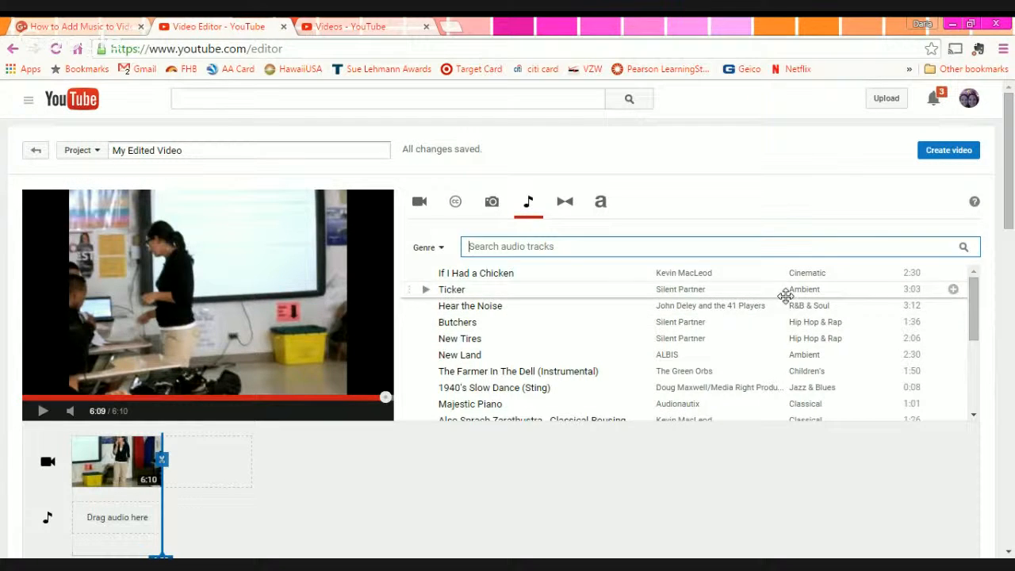
Step: Browse the full list of audio tracks for suitable background music
{"action": "scroll", "coordinate": [793, 302], "scroll_direction": "down", "scroll_amount": 5}
{"action": "scroll", "coordinate": [794, 302], "scroll_direction": "down", "scroll_amount": 5}
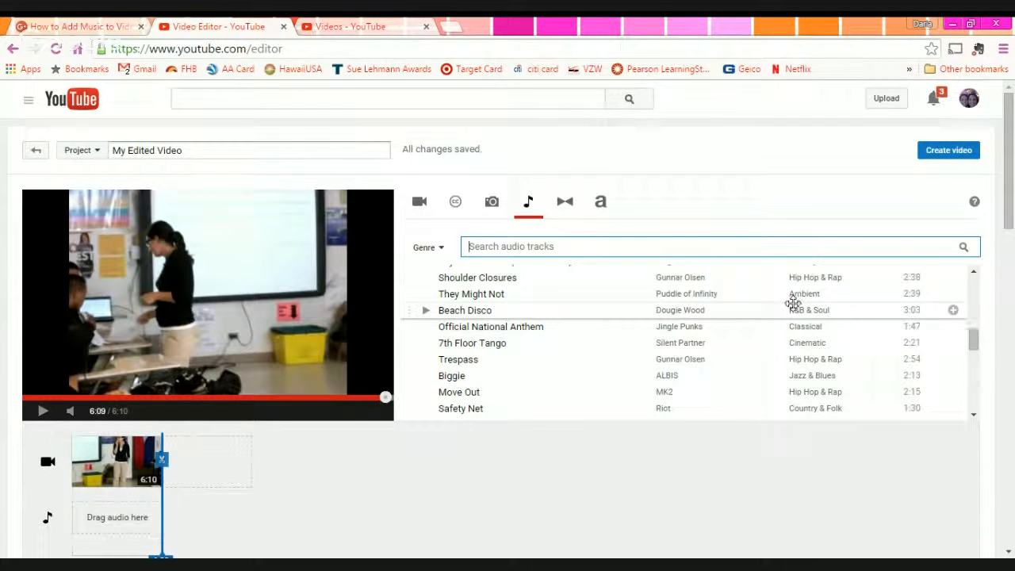
{"action": "scroll", "coordinate": [791, 302], "scroll_direction": "down", "scroll_amount": 2}
{"action": "scroll", "coordinate": [792, 302], "scroll_direction": "down", "scroll_amount": 1}
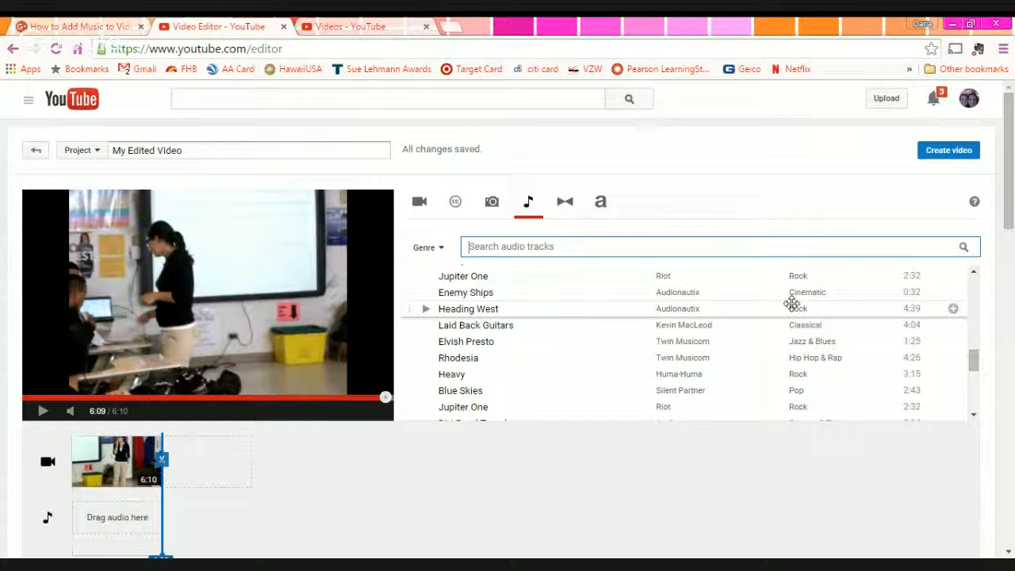
{"action": "scroll", "coordinate": [741, 351], "scroll_direction": "up", "scroll_amount": 15}
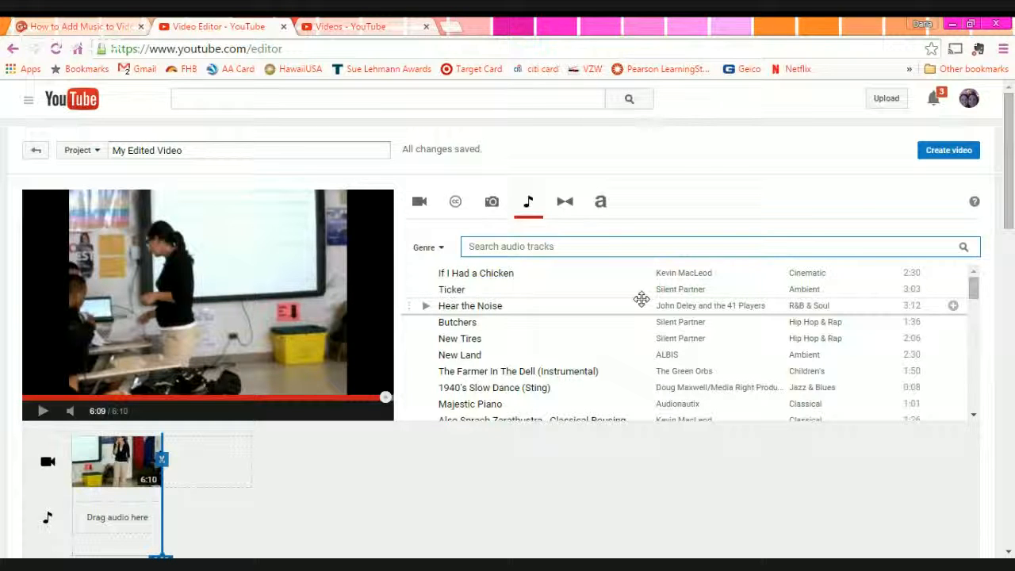
{"action": "scroll", "coordinate": [705, 311], "scroll_direction": "down", "scroll_amount": 10}
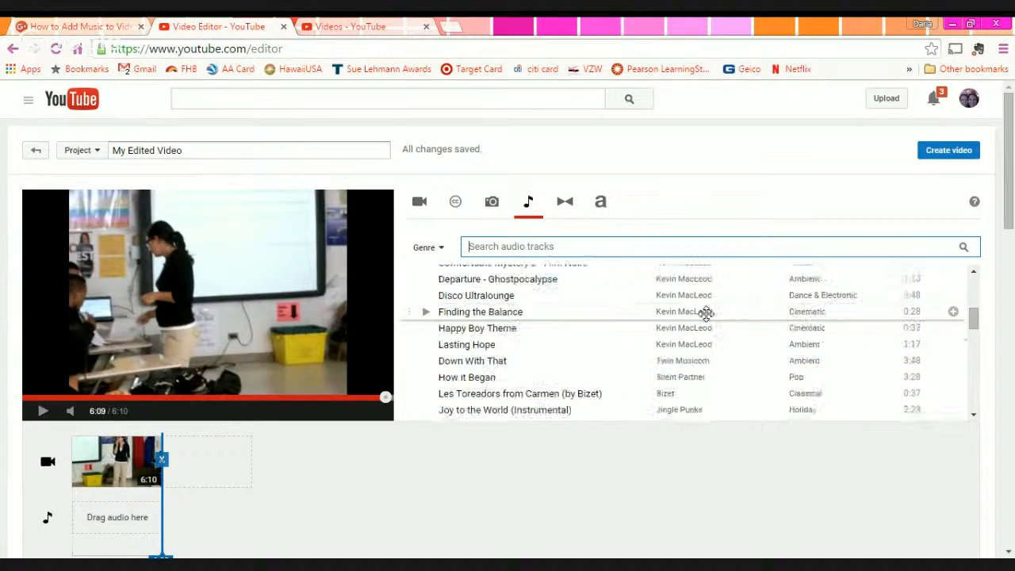
{"action": "scroll", "coordinate": [706, 313], "scroll_direction": "down", "scroll_amount": 5}
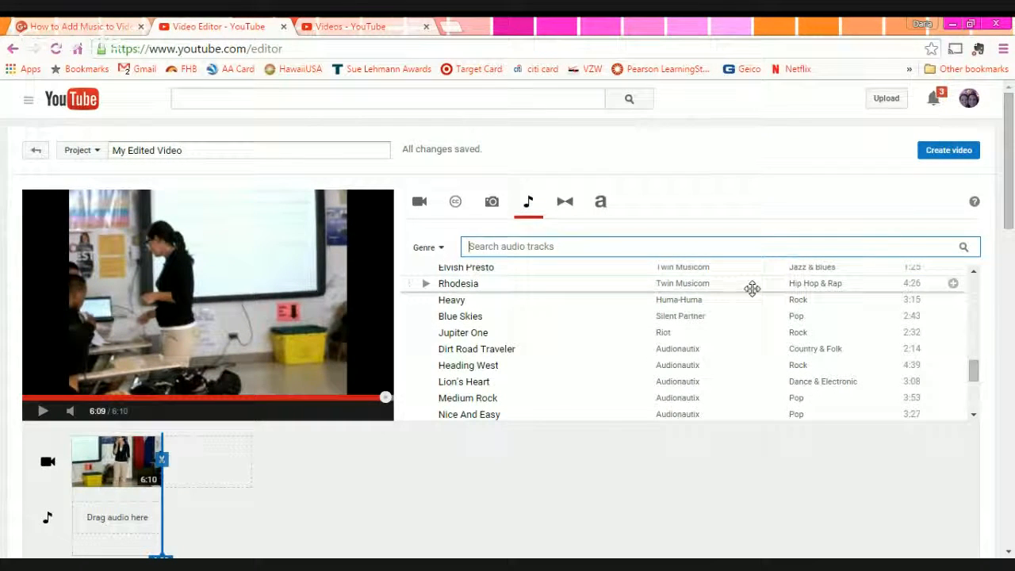
{"action": "scroll", "coordinate": [743, 288], "scroll_direction": "down", "scroll_amount": 3}
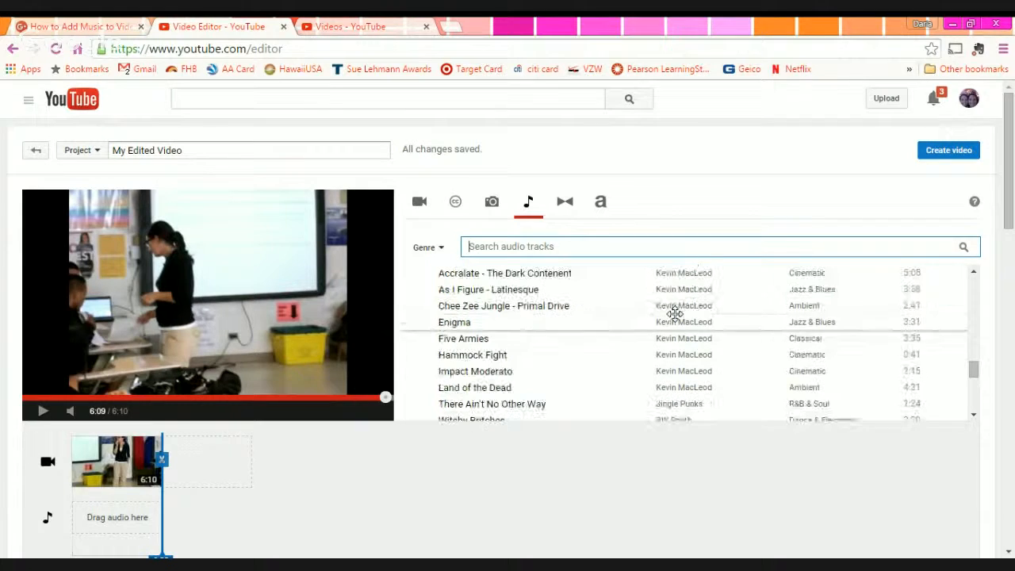
{"action": "scroll", "coordinate": [675, 325], "scroll_direction": "down", "scroll_amount": 5}
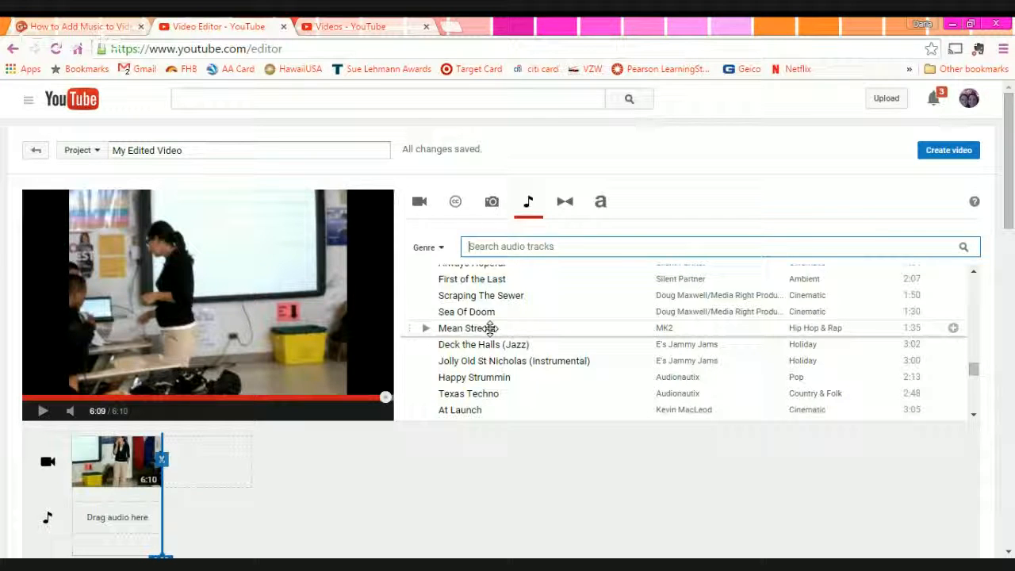
Step: Place the Mean Streetz track on the audio track under the video and stop the preview
{"action": "left_click_drag", "start_coordinate": [485, 328], "coordinate": [135, 530]}
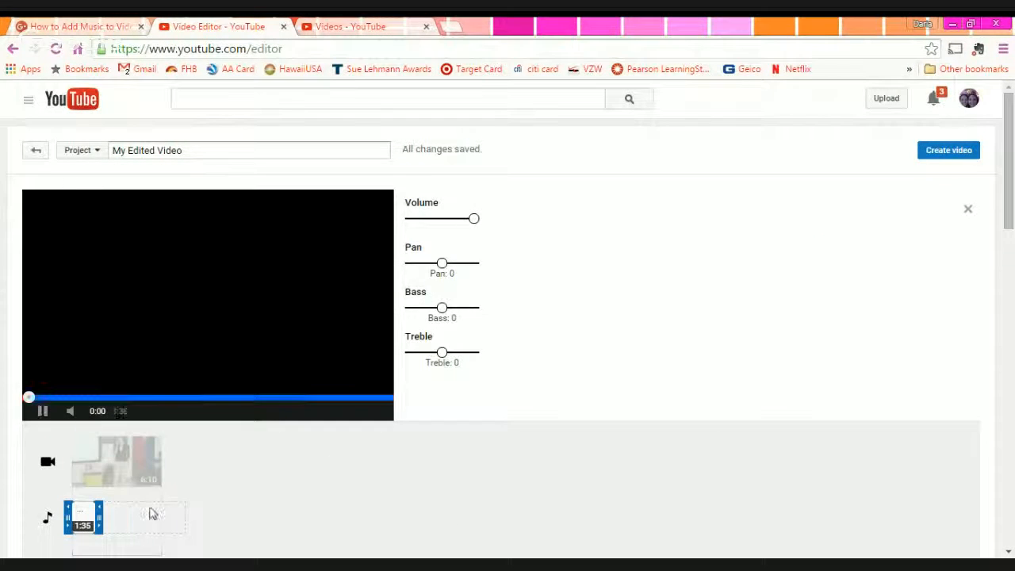
{"action": "left_click", "coordinate": [41, 412]}
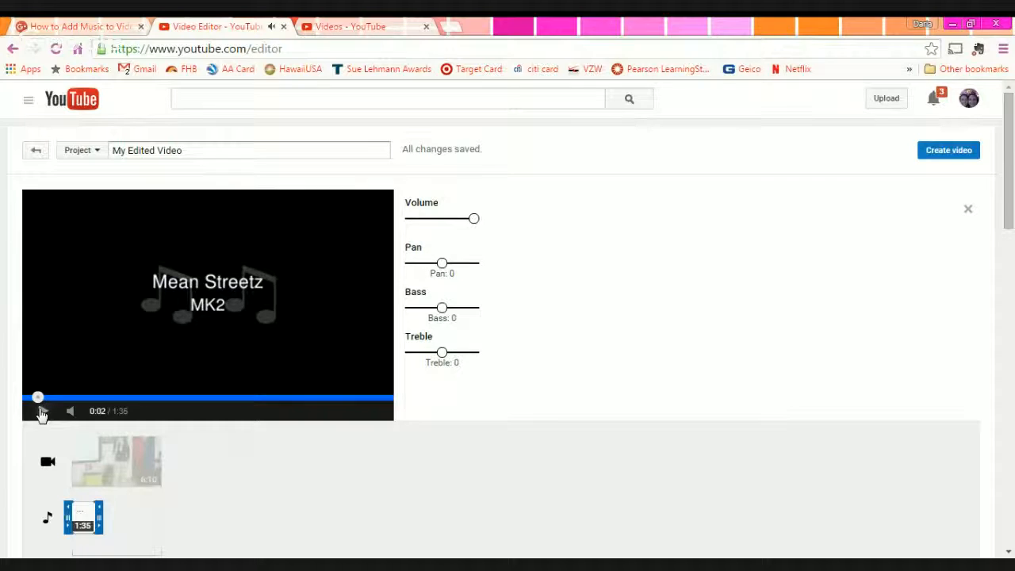
{"action": "left_click", "coordinate": [555, 506]}
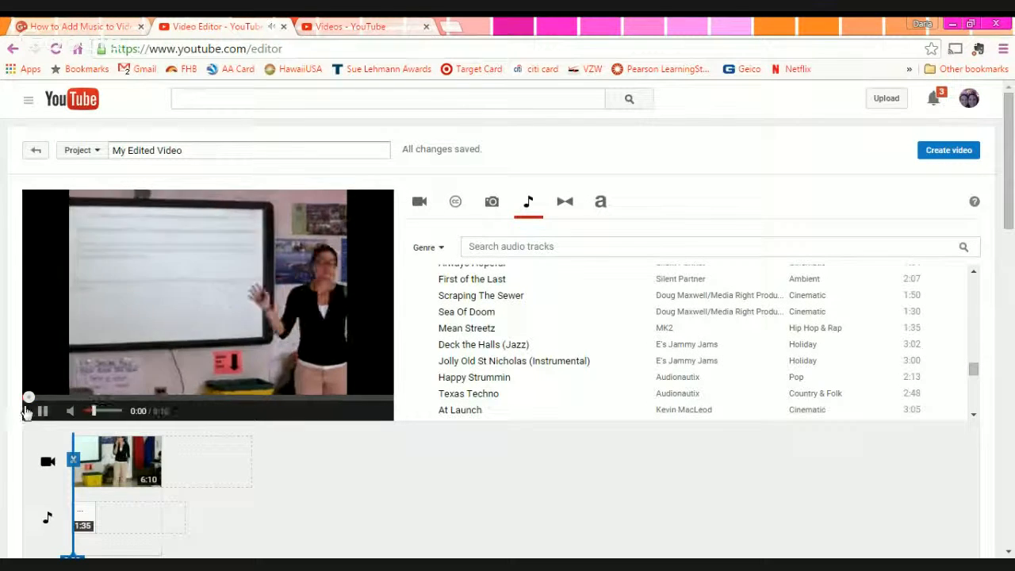
{"action": "left_click", "coordinate": [39, 412]}
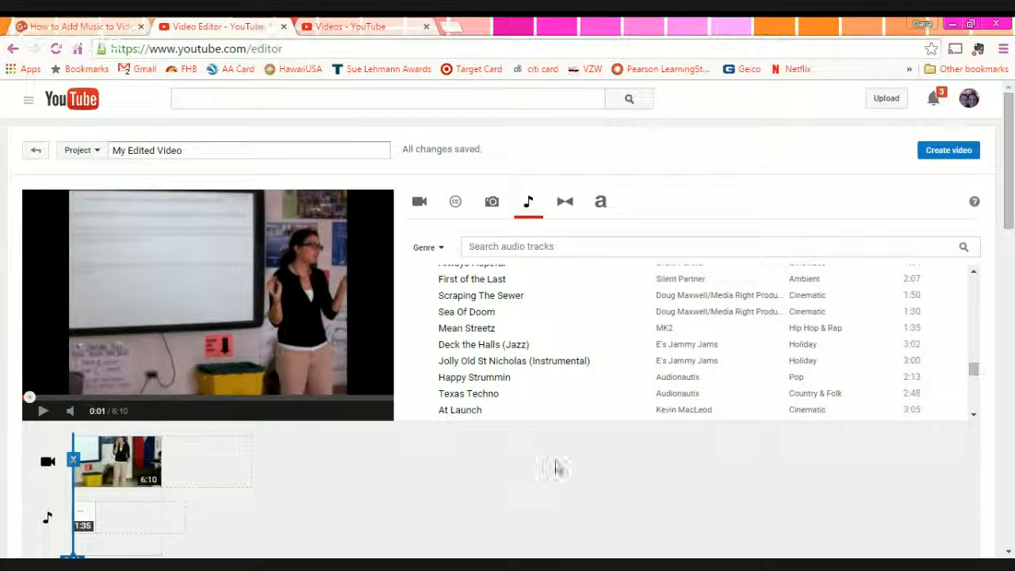
{"action": "left_click", "coordinate": [554, 473]}
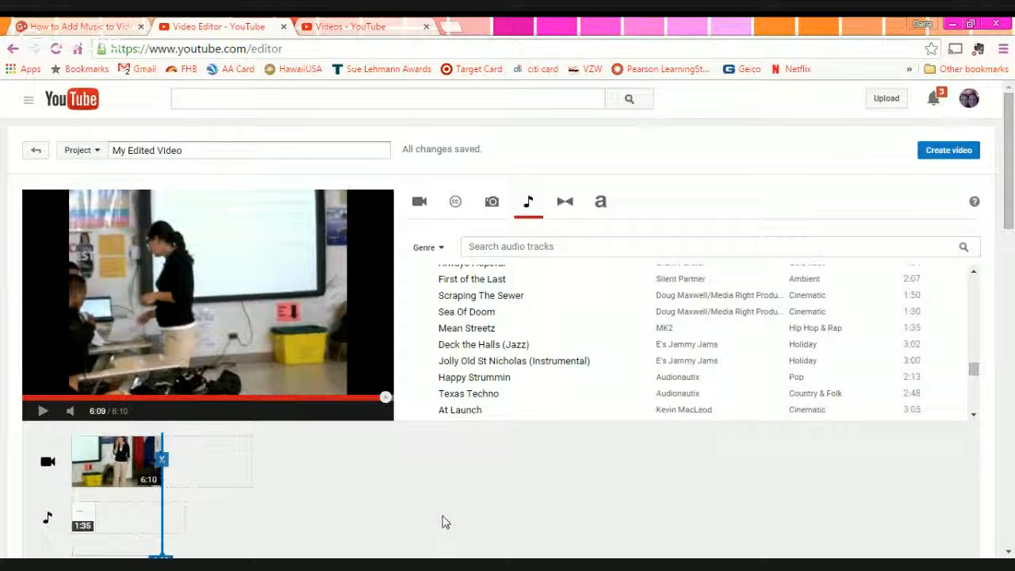
Step: Lower the Mean Streetz clip's volume to near the minimum and preview it together with the video
{"action": "left_click", "coordinate": [81, 517]}
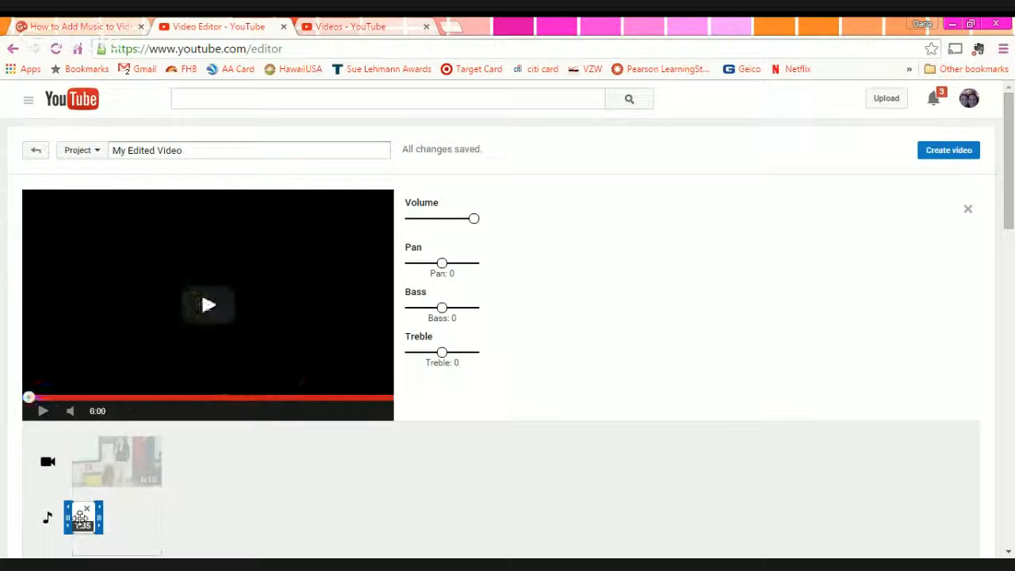
{"action": "left_click", "coordinate": [46, 413]}
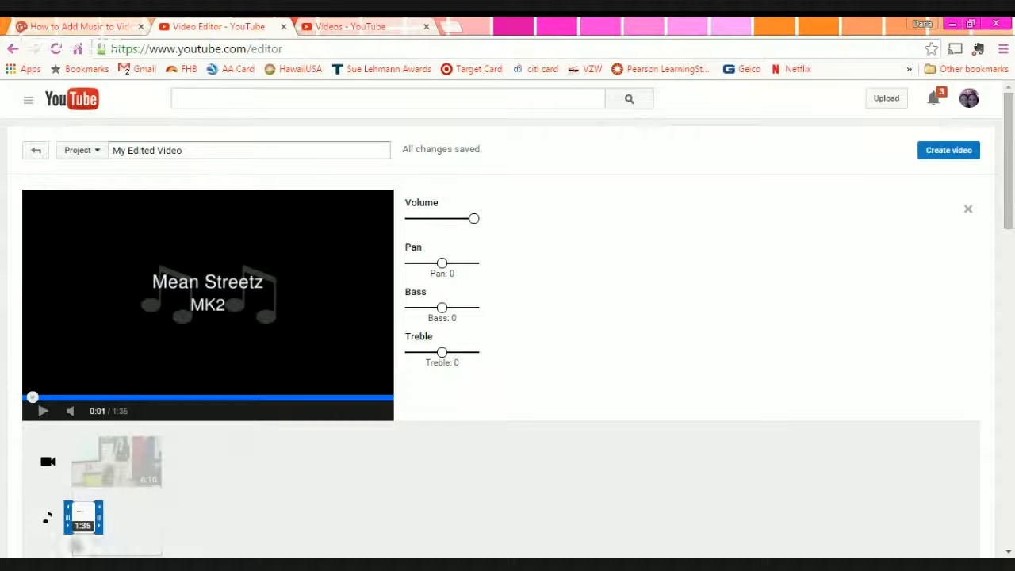
{"action": "left_click_drag", "start_coordinate": [81, 519], "coordinate": [174, 484]}
{"action": "left_click_drag", "start_coordinate": [475, 225], "coordinate": [417, 227]}
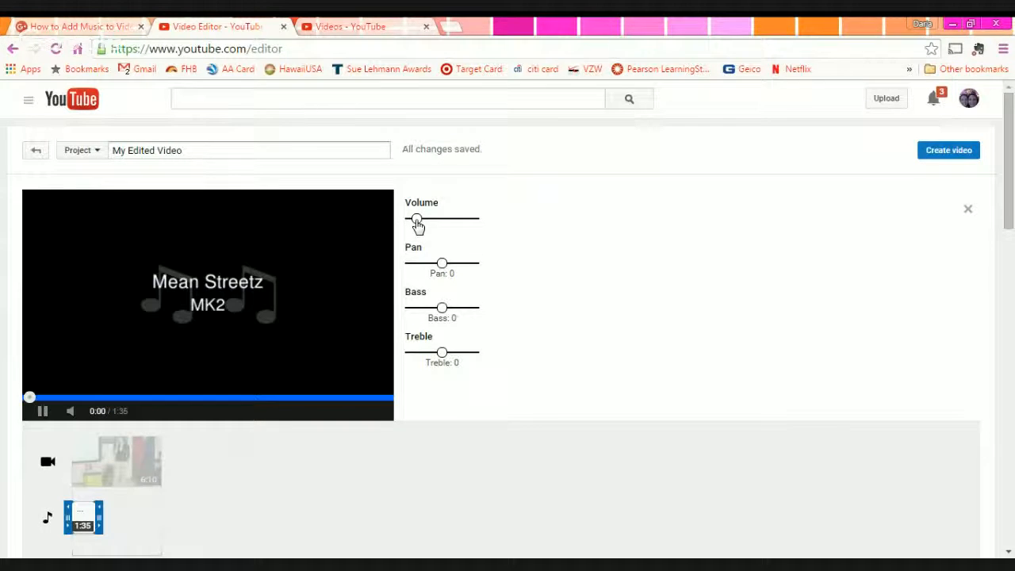
{"action": "left_click", "coordinate": [41, 412]}
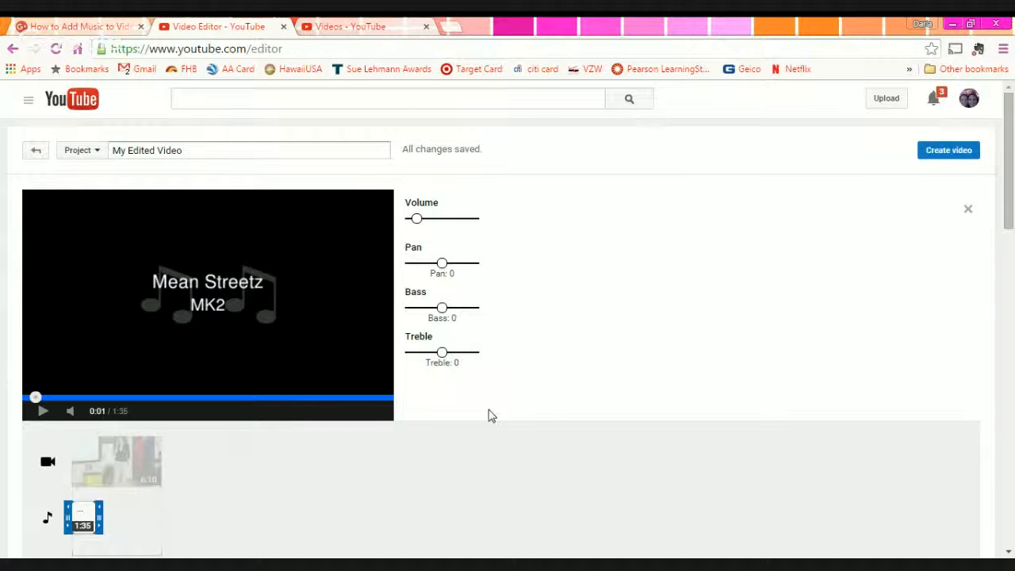
{"action": "left_click", "coordinate": [393, 493]}
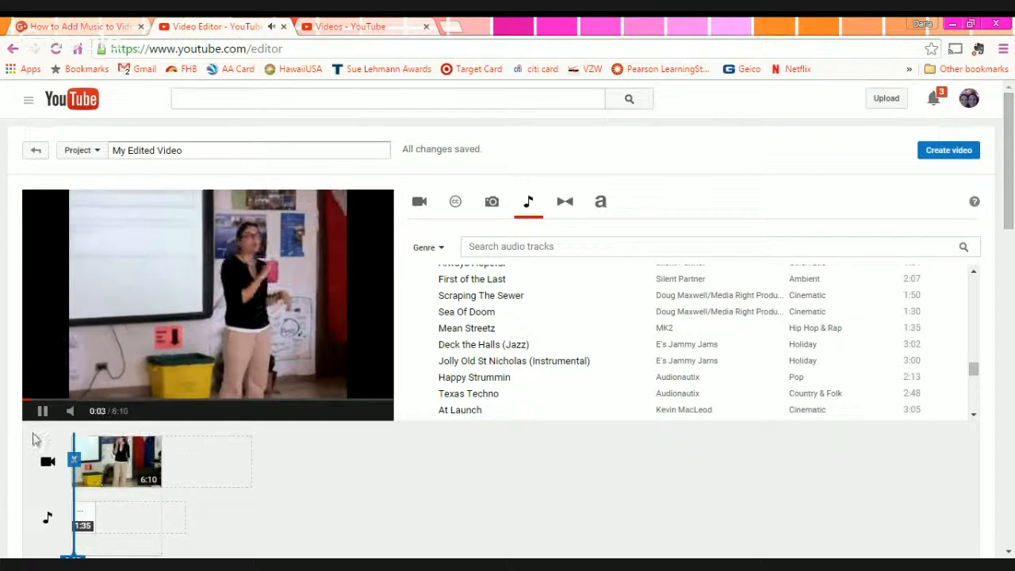
{"action": "left_click", "coordinate": [42, 411]}
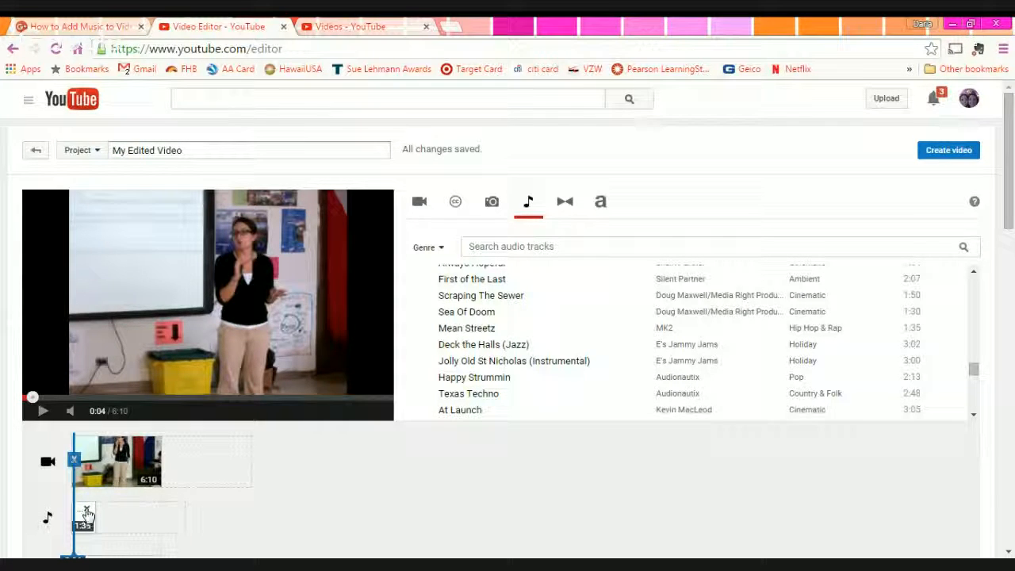
Step: Replace the Mean Streetz clip on the audio track with the Sea Of Doom track
{"action": "left_click", "coordinate": [87, 510]}
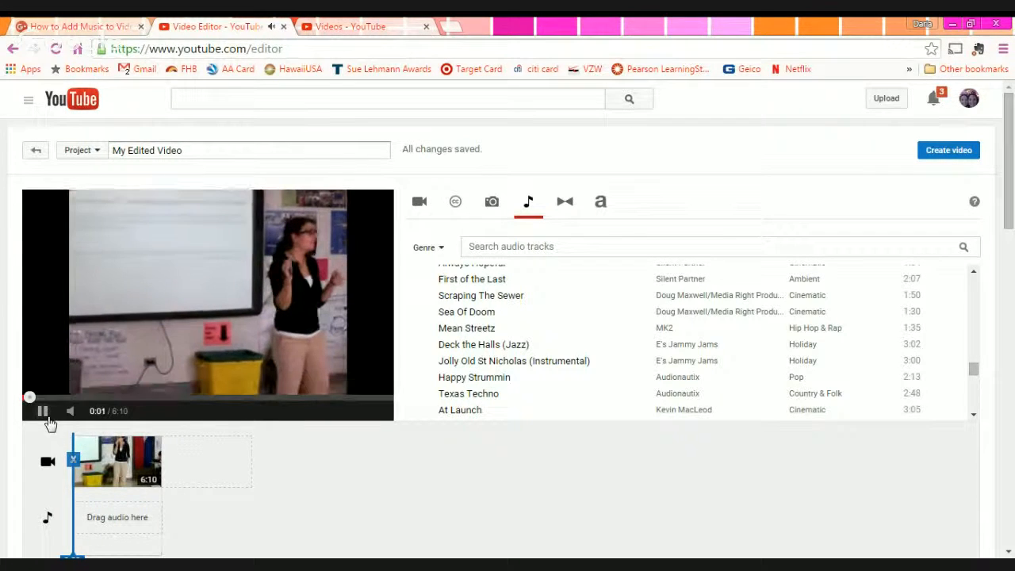
{"action": "left_click", "coordinate": [48, 421]}
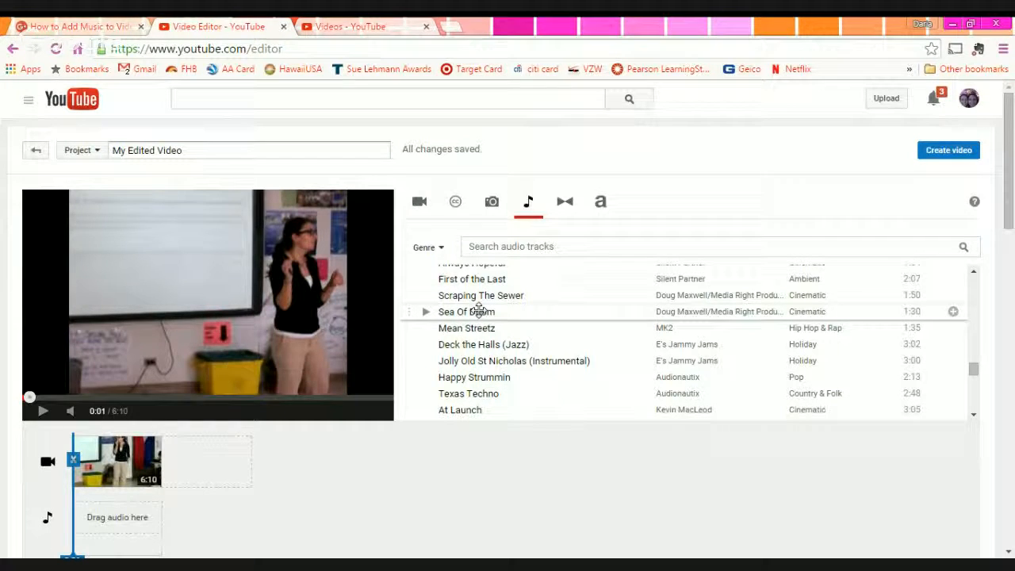
{"action": "left_click_drag", "start_coordinate": [478, 309], "coordinate": [131, 522]}
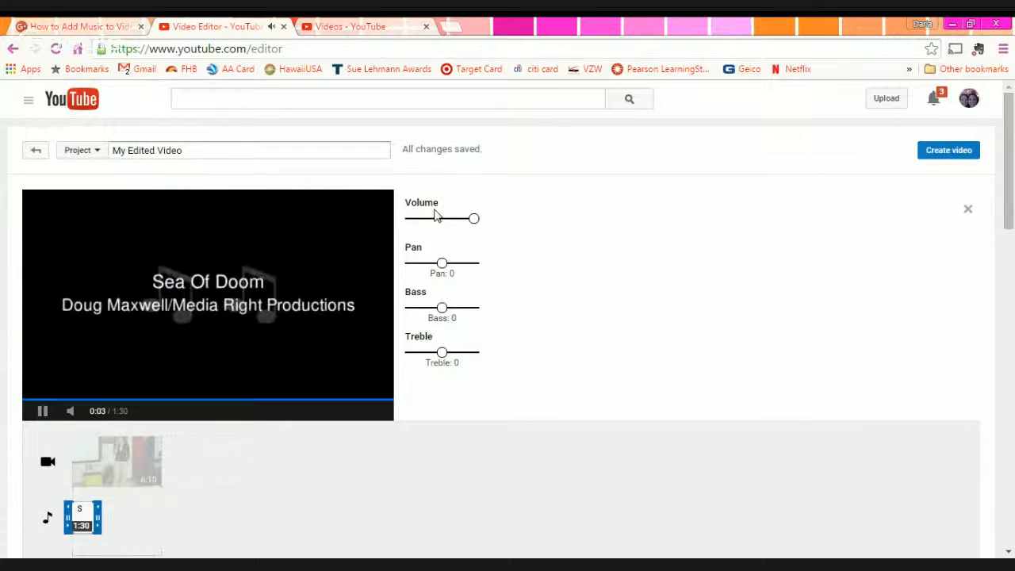
Step: Lower the Sea Of Doom clip's volume to about a quarter and close its audio settings
{"action": "left_click_drag", "start_coordinate": [472, 219], "coordinate": [420, 236]}
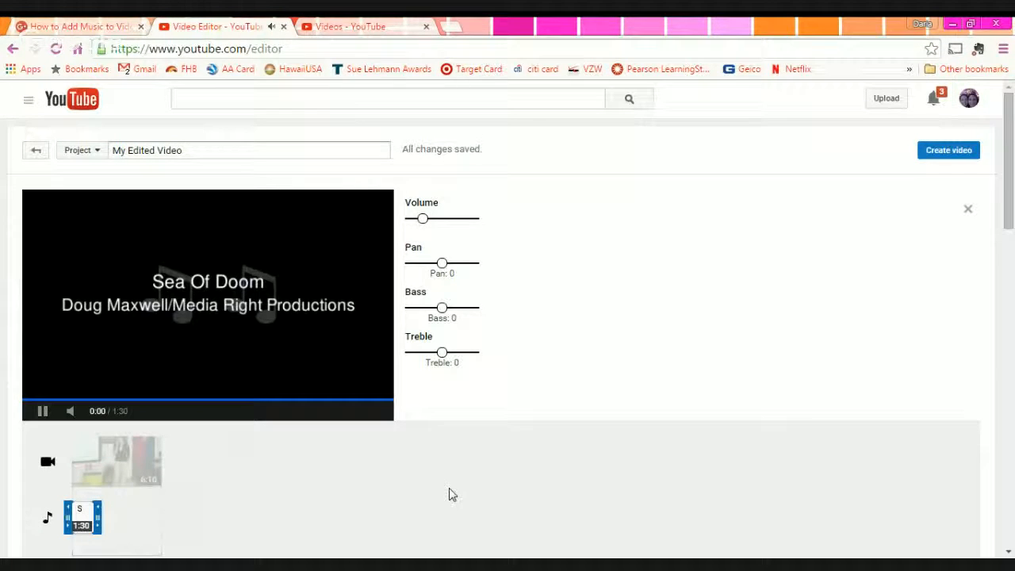
{"action": "left_click", "coordinate": [608, 505]}
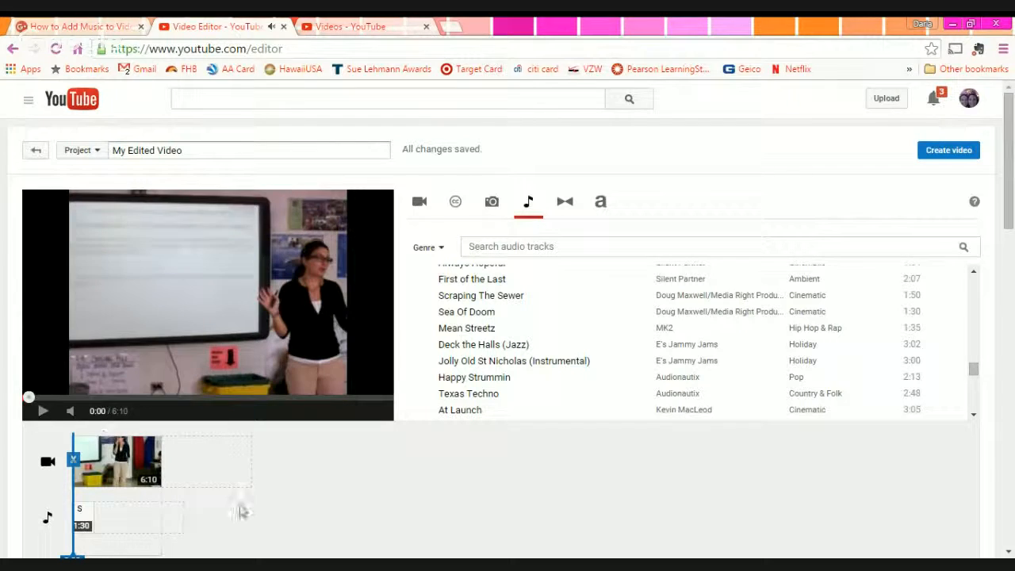
{"action": "mouse_move", "coordinate": [86, 523]}
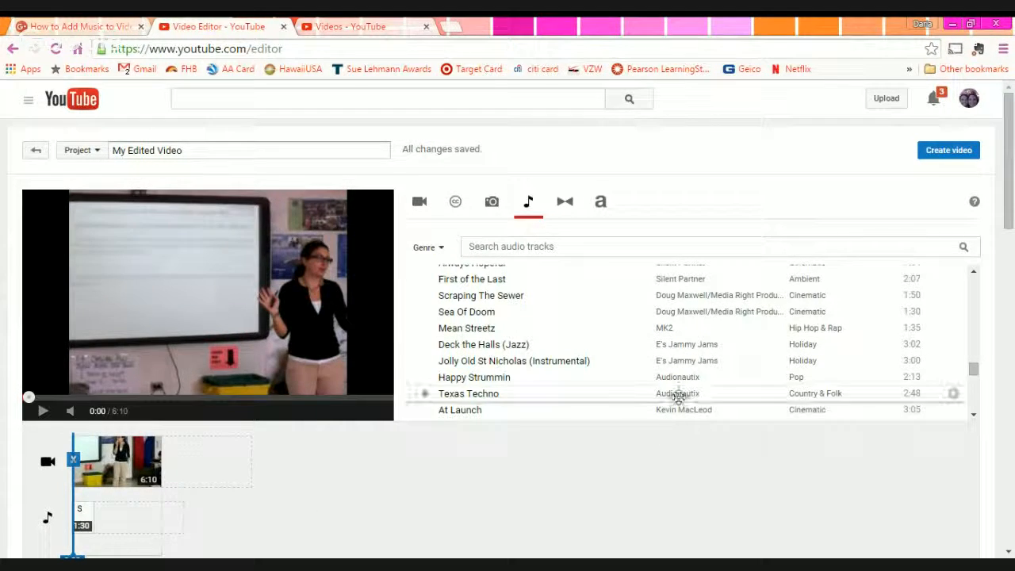
Step: Add a second Sea Of Doom clip after the first on the audio track and lower its volume to about a quarter
{"action": "left_click_drag", "start_coordinate": [513, 311], "coordinate": [158, 530]}
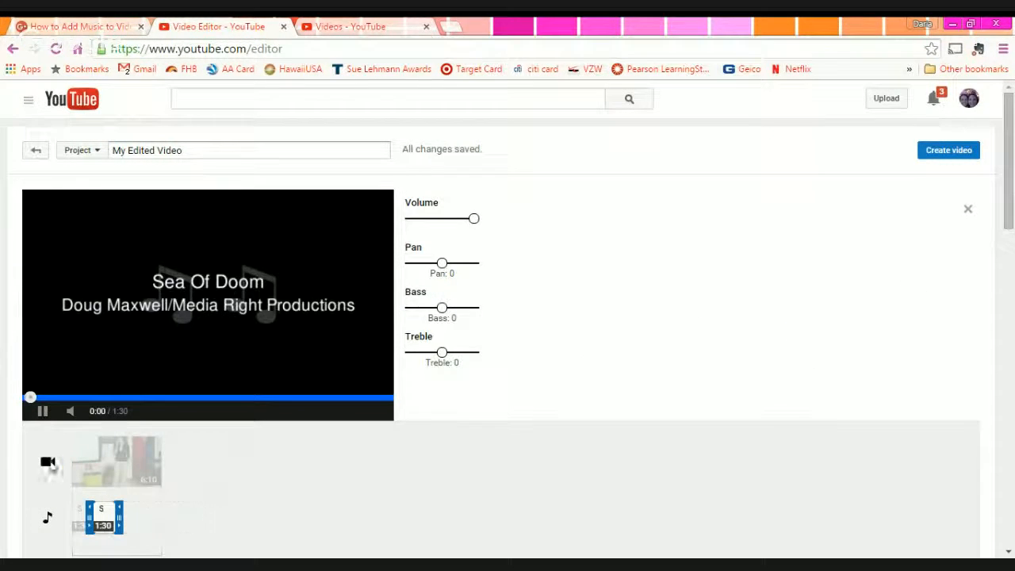
{"action": "left_click", "coordinate": [43, 411]}
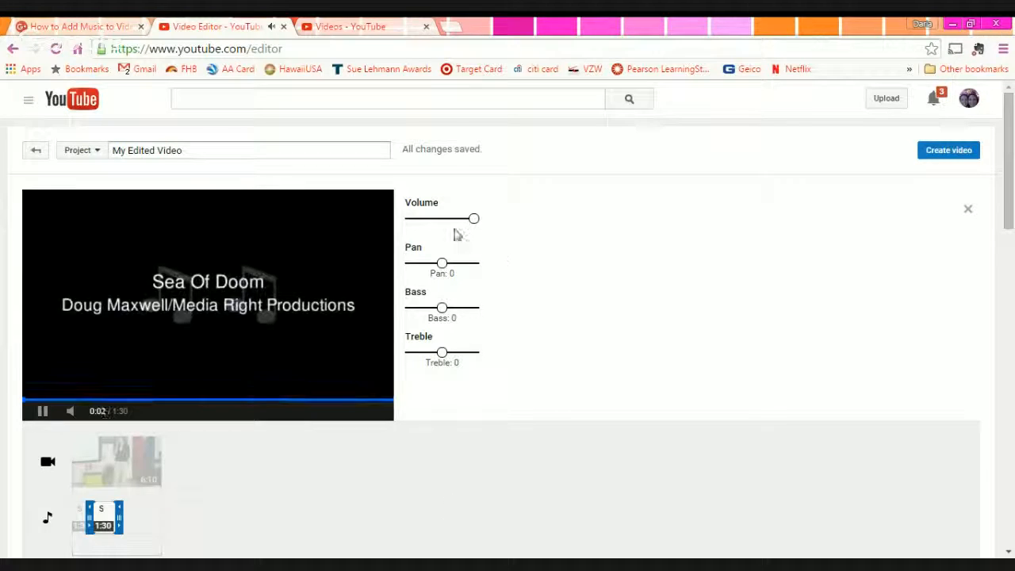
{"action": "left_click", "coordinate": [424, 221]}
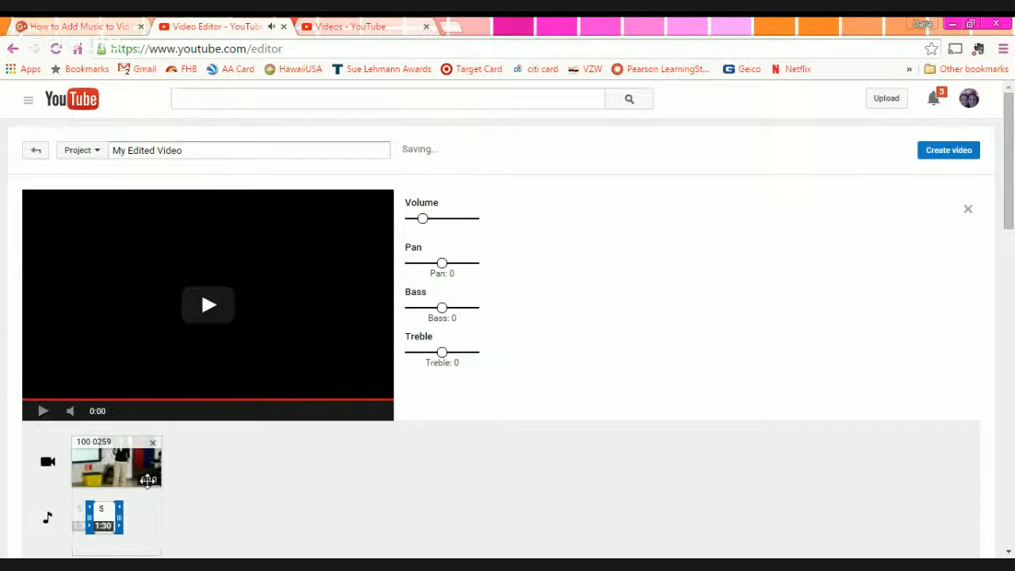
{"action": "left_click", "coordinate": [369, 518]}
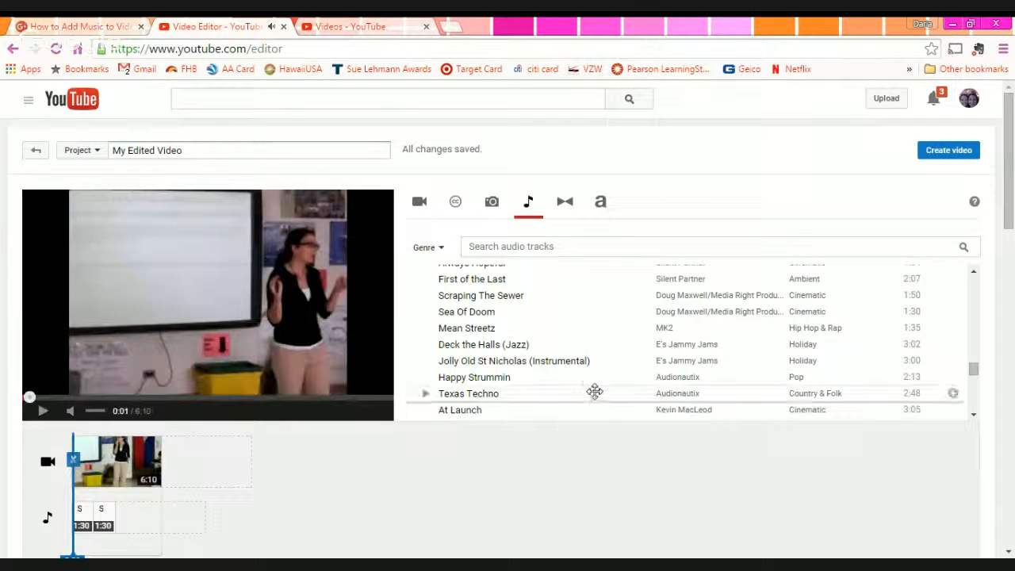
Step: Search the audio tracks for "country" and look through the top of the list
{"action": "scroll", "coordinate": [620, 342], "scroll_direction": "down", "scroll_amount": 3}
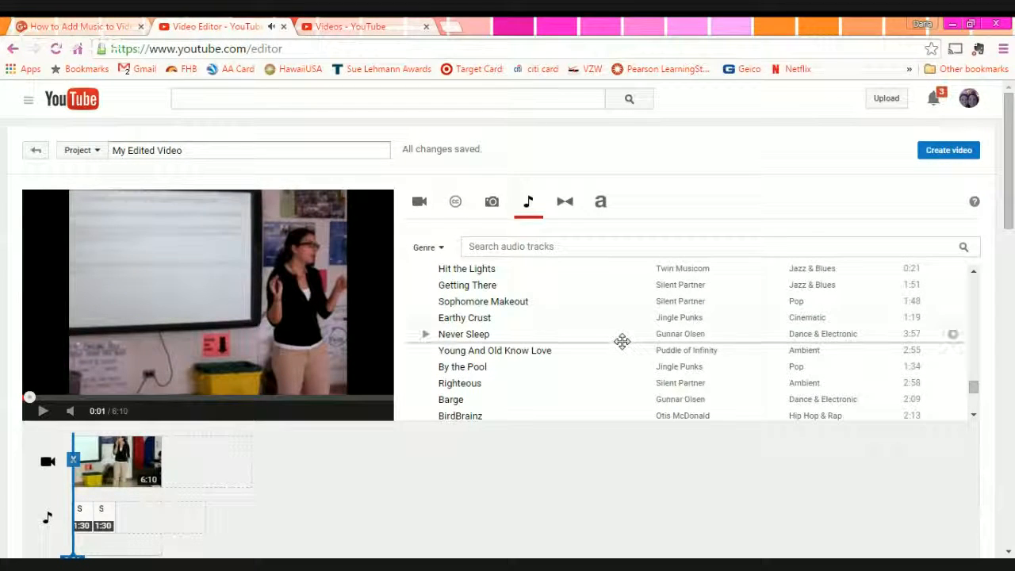
{"action": "scroll", "coordinate": [632, 352], "scroll_direction": "down", "scroll_amount": 2}
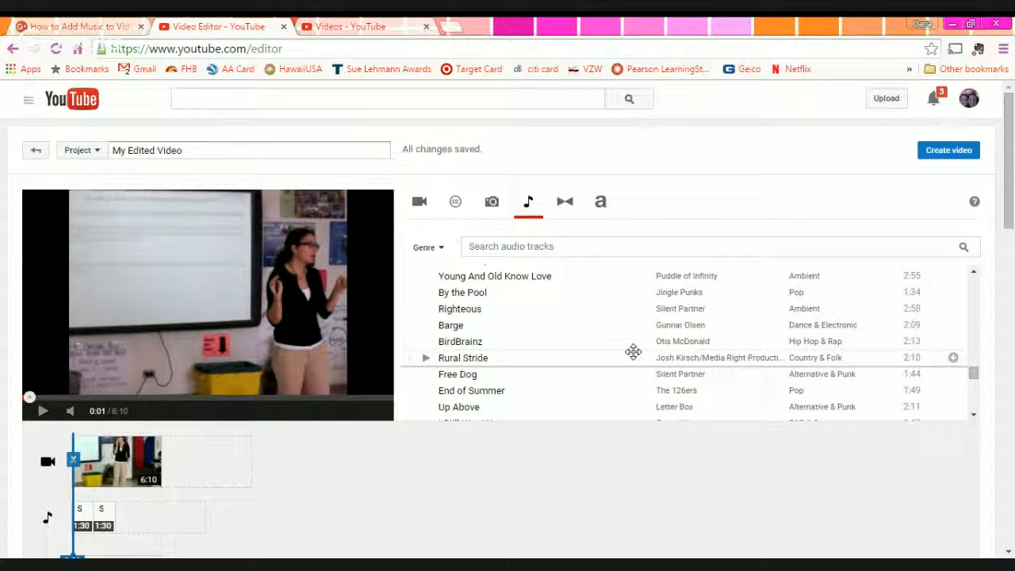
{"action": "left_click", "coordinate": [762, 238]}
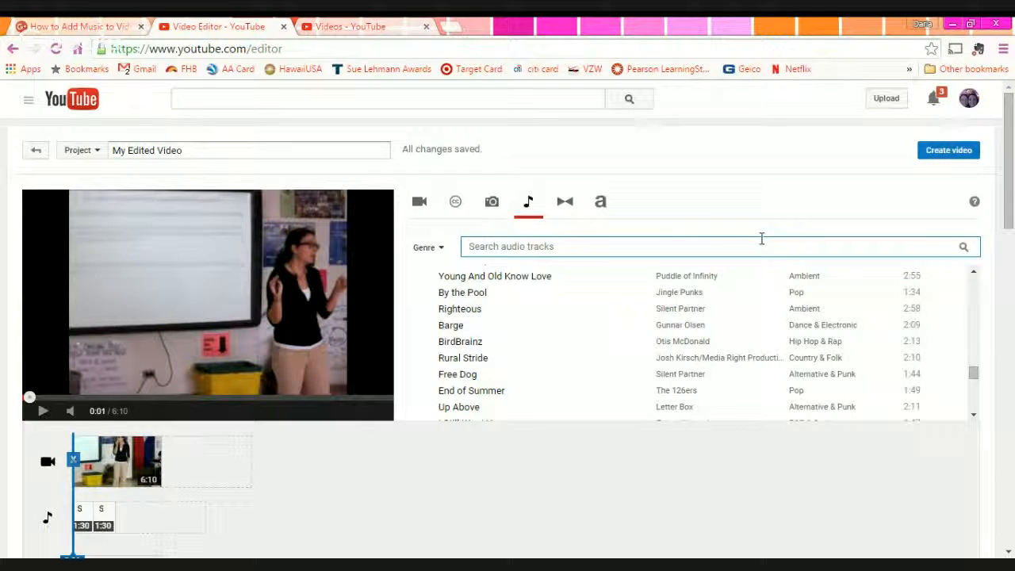
{"action": "type", "text": "country"}
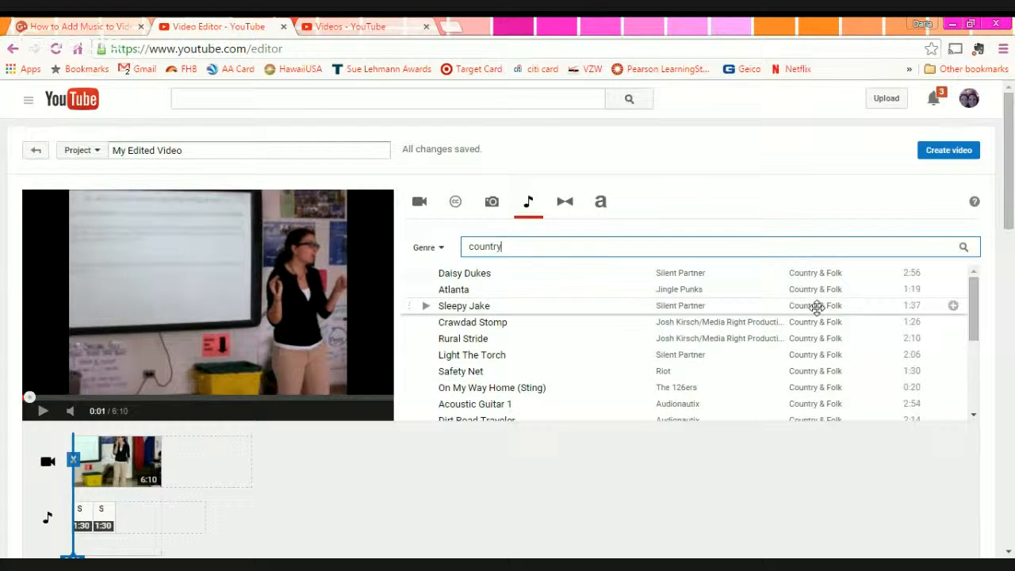
{"action": "scroll", "coordinate": [817, 308], "scroll_direction": "down", "scroll_amount": 1}
{"action": "scroll", "coordinate": [818, 336], "scroll_direction": "up", "scroll_amount": 1}
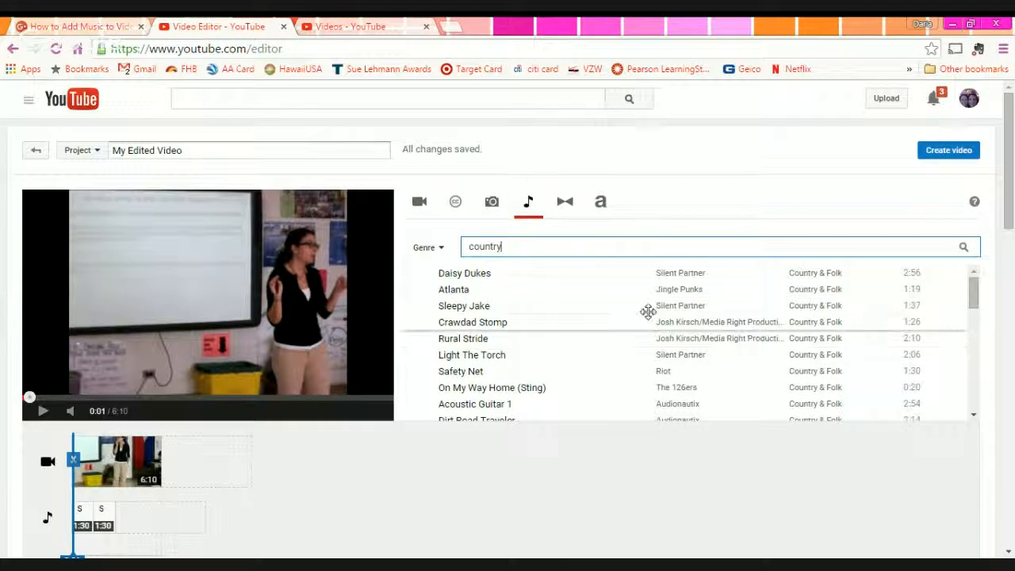
Step: Place Crawdad Stomp after the two Sea Of Doom clips and lower its volume to about a quarter
{"action": "left_click_drag", "start_coordinate": [514, 325], "coordinate": [185, 530]}
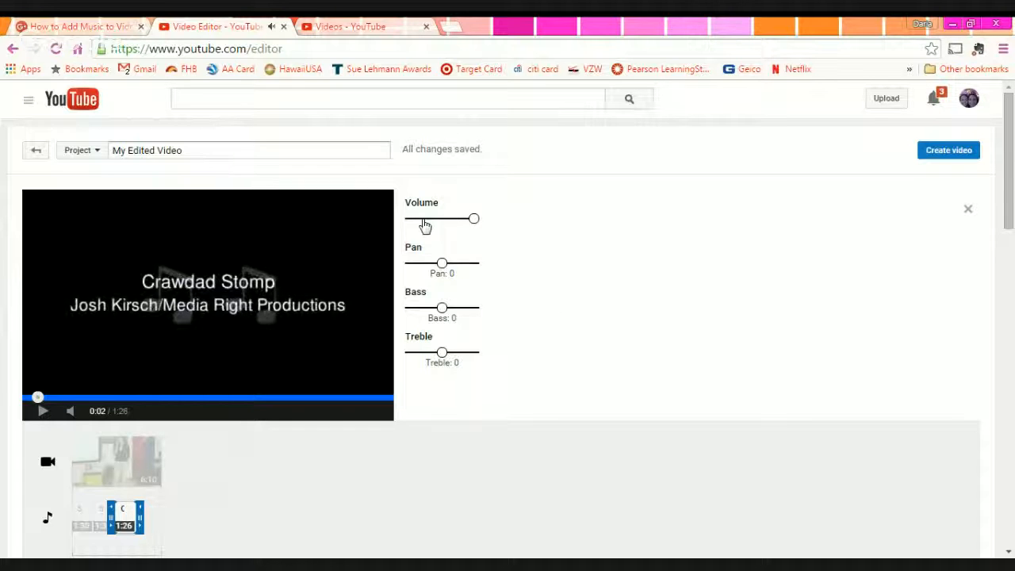
{"action": "left_click", "coordinate": [439, 496]}
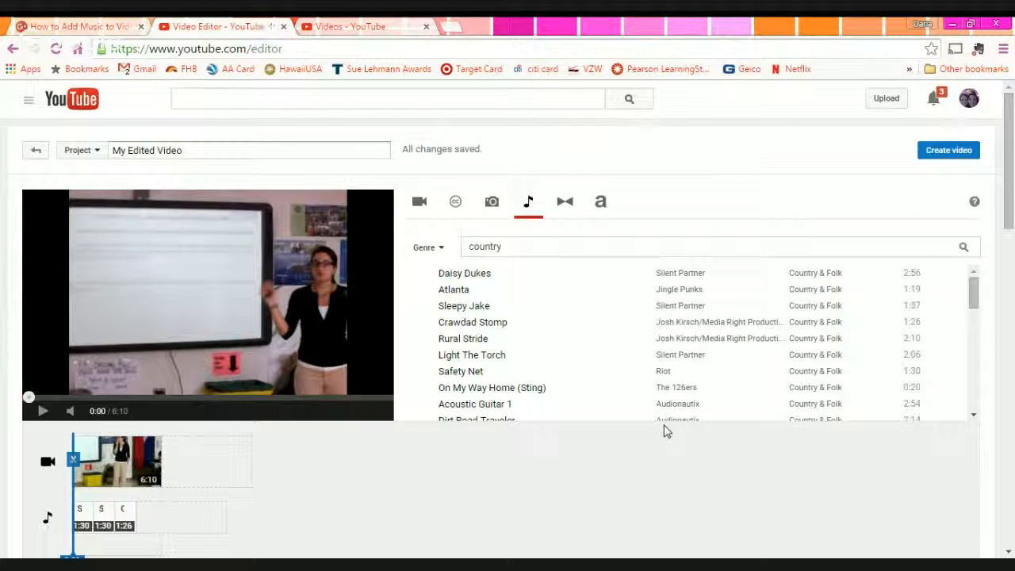
Step: Place Four Beers Polka after the Crawdad Stomp clip on the audio track, close its audio settings and stop the preview
{"action": "scroll", "coordinate": [699, 333], "scroll_direction": "down", "scroll_amount": 2}
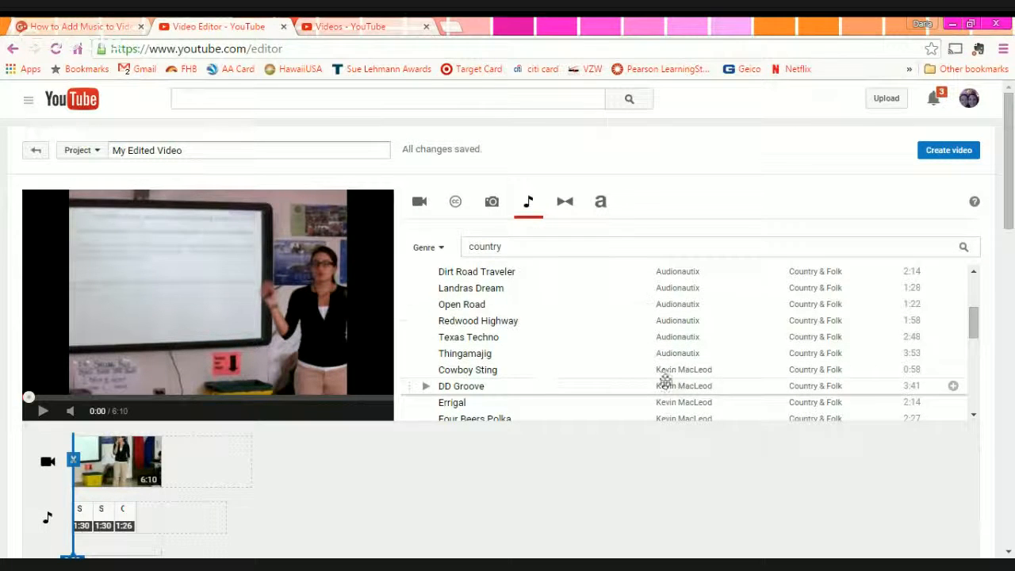
{"action": "scroll", "coordinate": [650, 380], "scroll_direction": "down", "scroll_amount": 1}
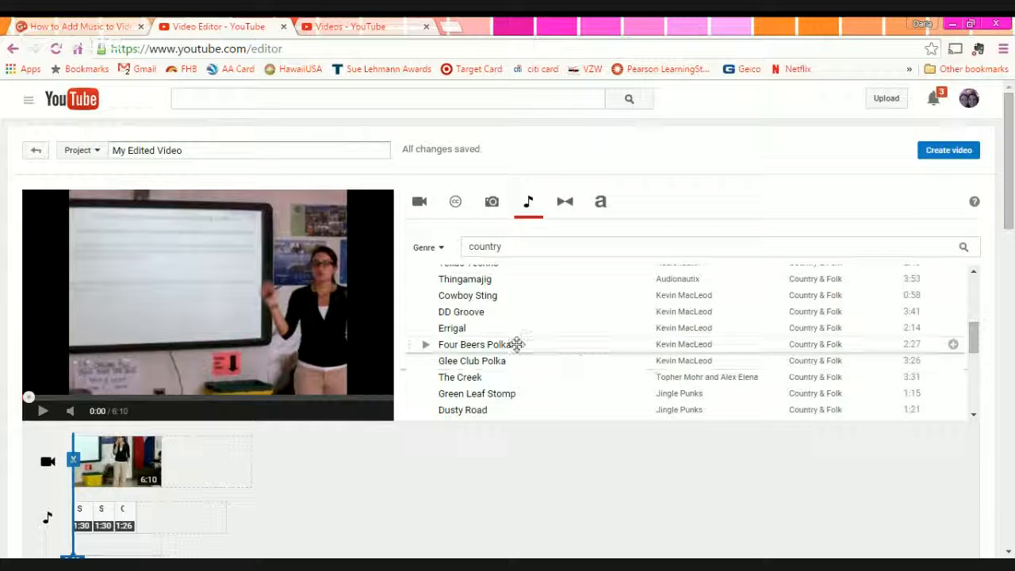
{"action": "left_click_drag", "start_coordinate": [516, 345], "coordinate": [136, 519]}
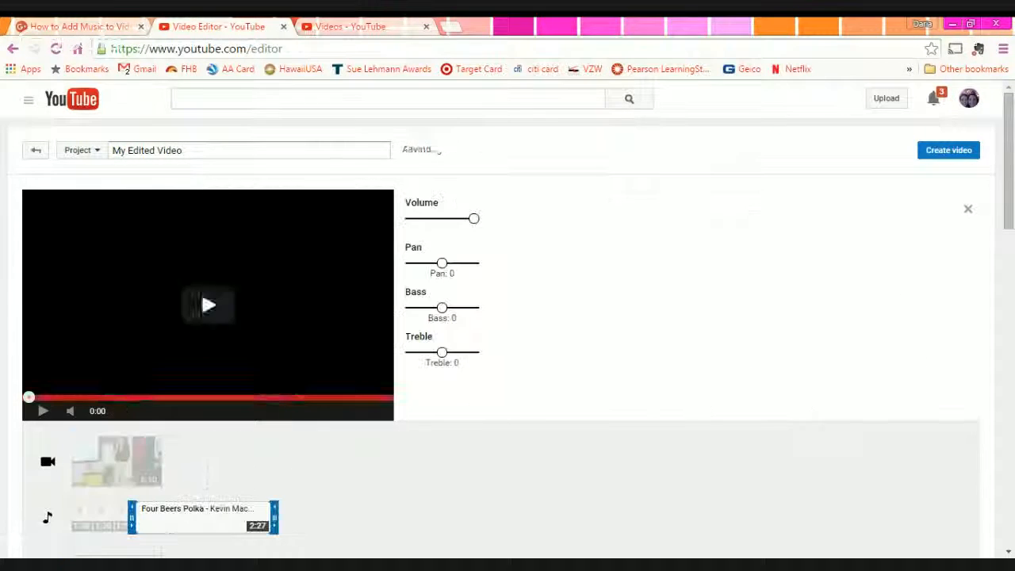
{"action": "left_click", "coordinate": [598, 509]}
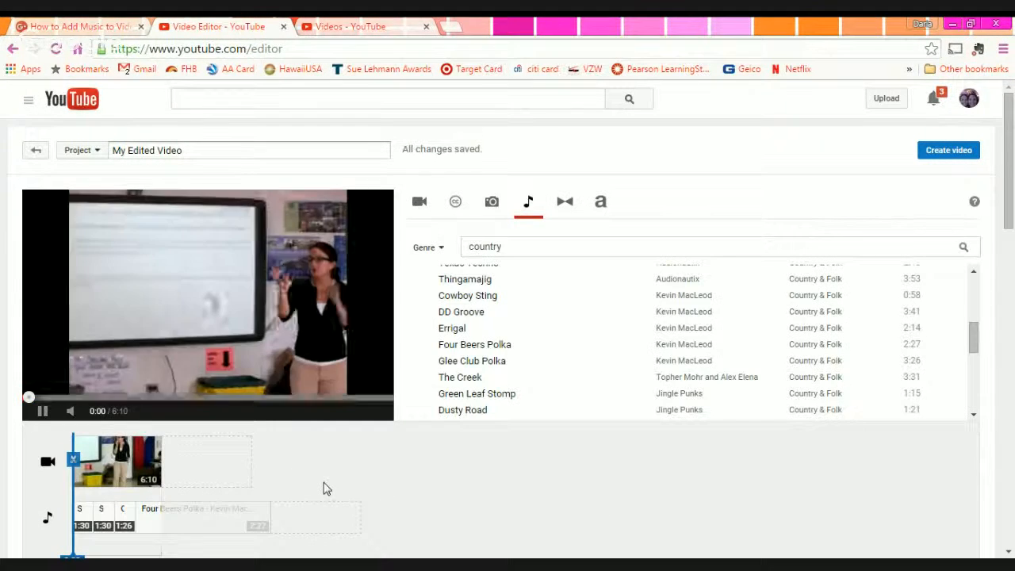
{"action": "left_click", "coordinate": [43, 411]}
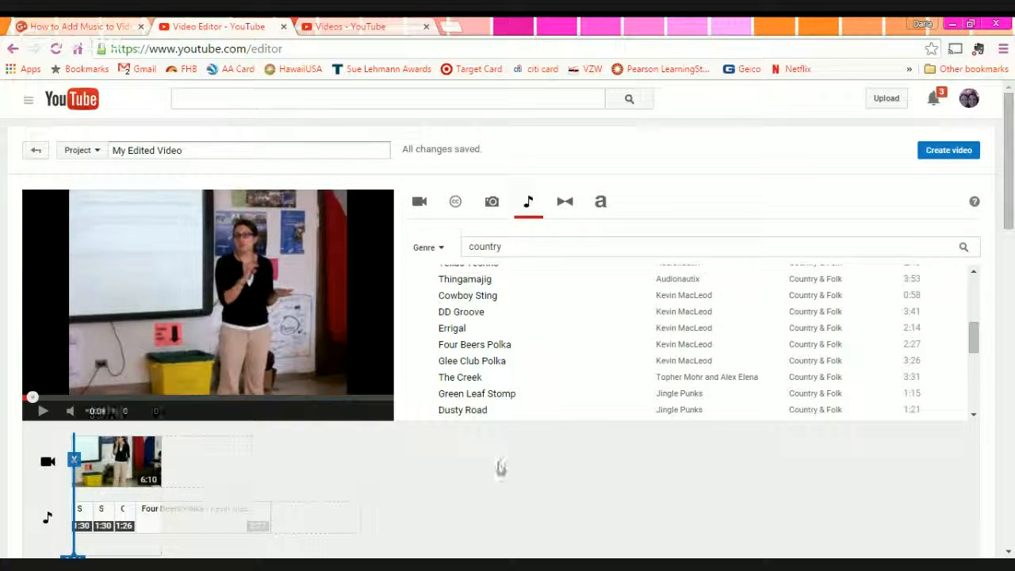
Step: Preview the end of the project from about 5:51 to check how the music runs with the video
{"action": "left_click", "coordinate": [607, 465]}
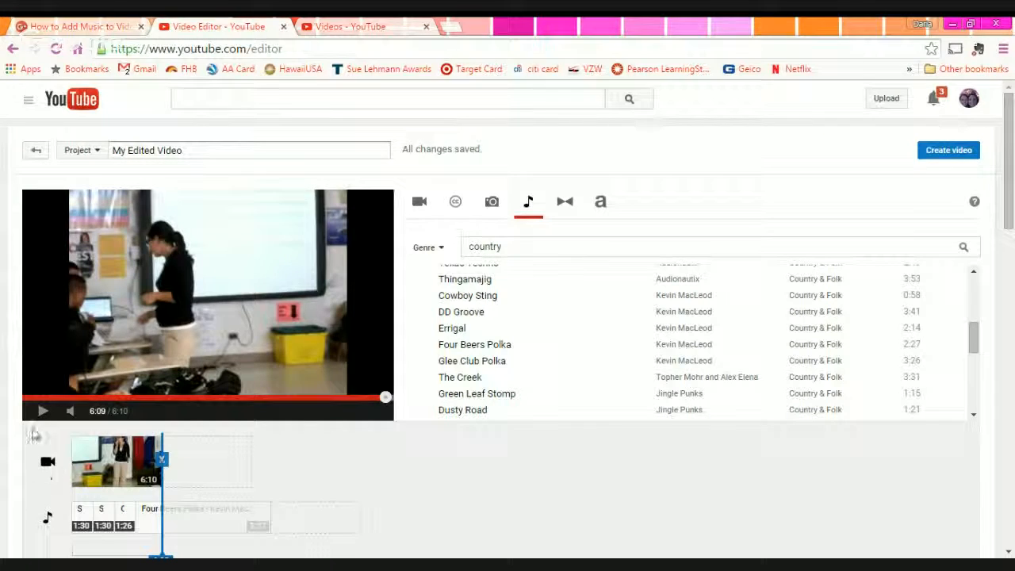
{"action": "left_click", "coordinate": [220, 406]}
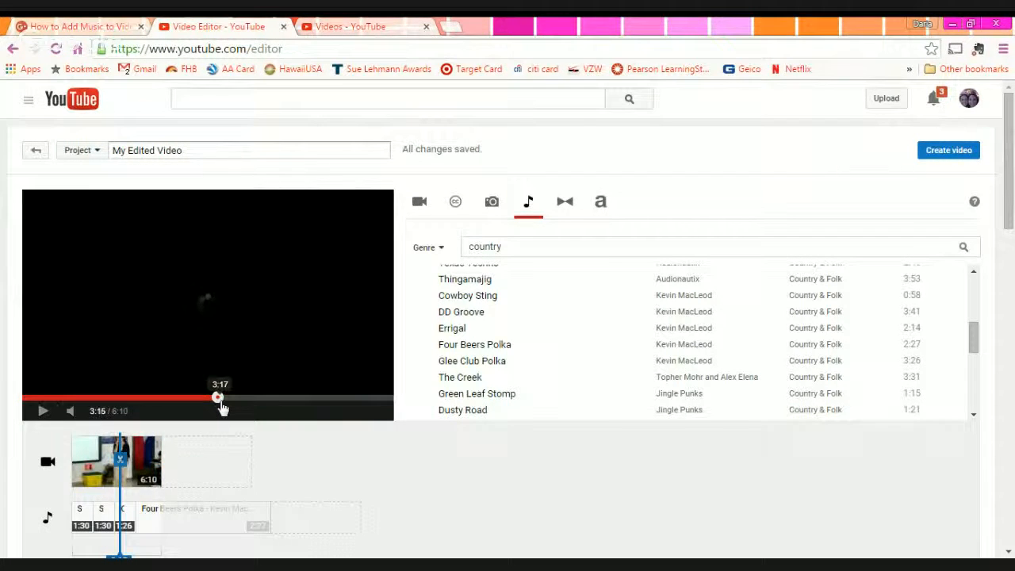
{"action": "left_click", "coordinate": [350, 399]}
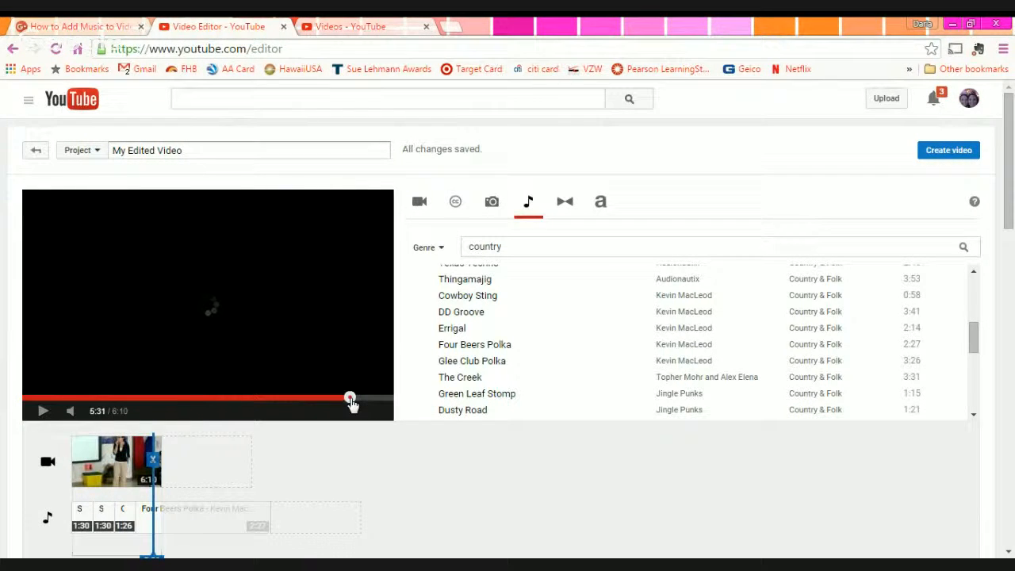
{"action": "left_click", "coordinate": [370, 399]}
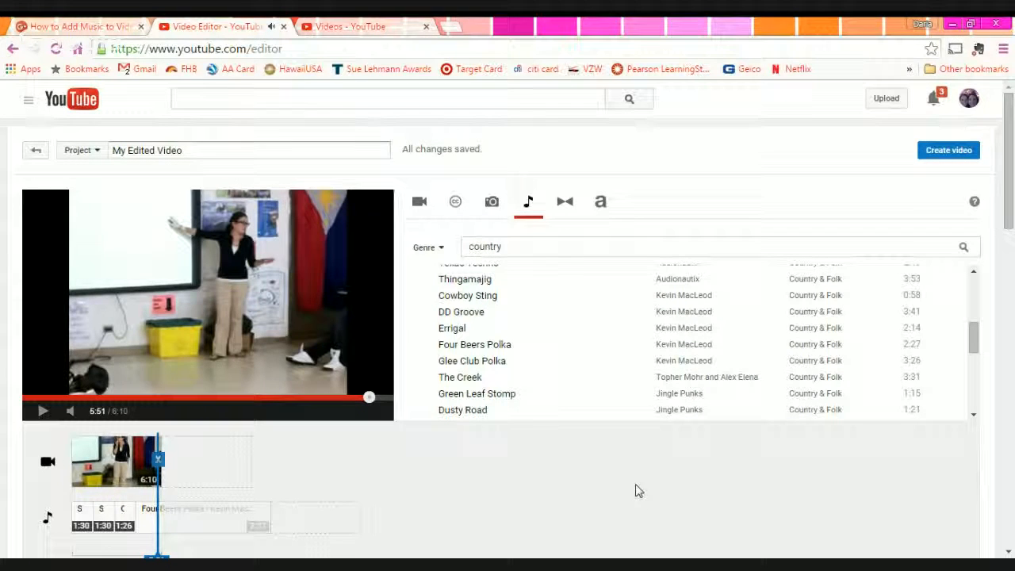
{"action": "left_click", "coordinate": [41, 412]}
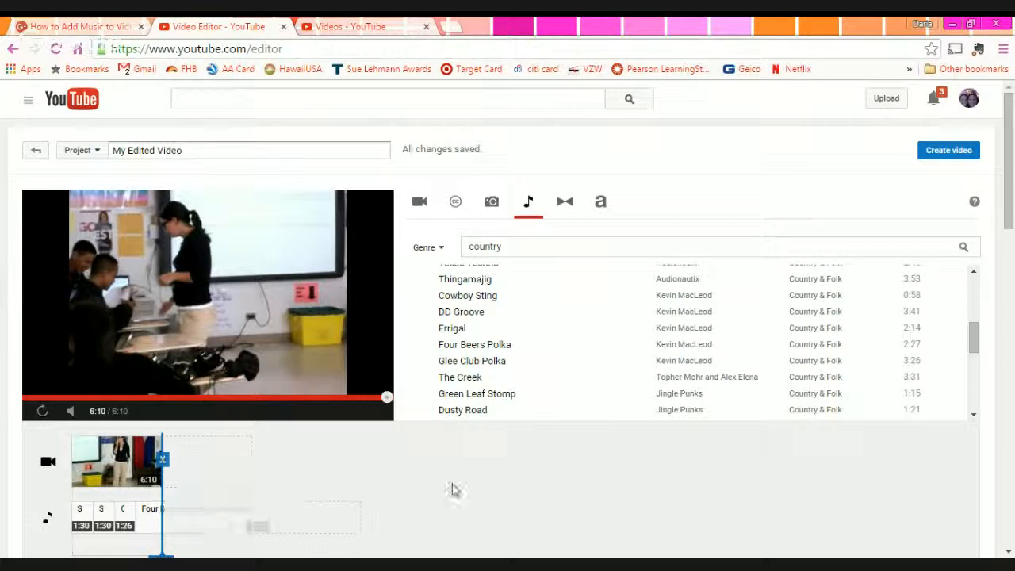
Step: Trim the end of the Four Beers Polka clip to a length of about 1:45 and stop its preview
{"action": "left_click", "coordinate": [262, 512]}
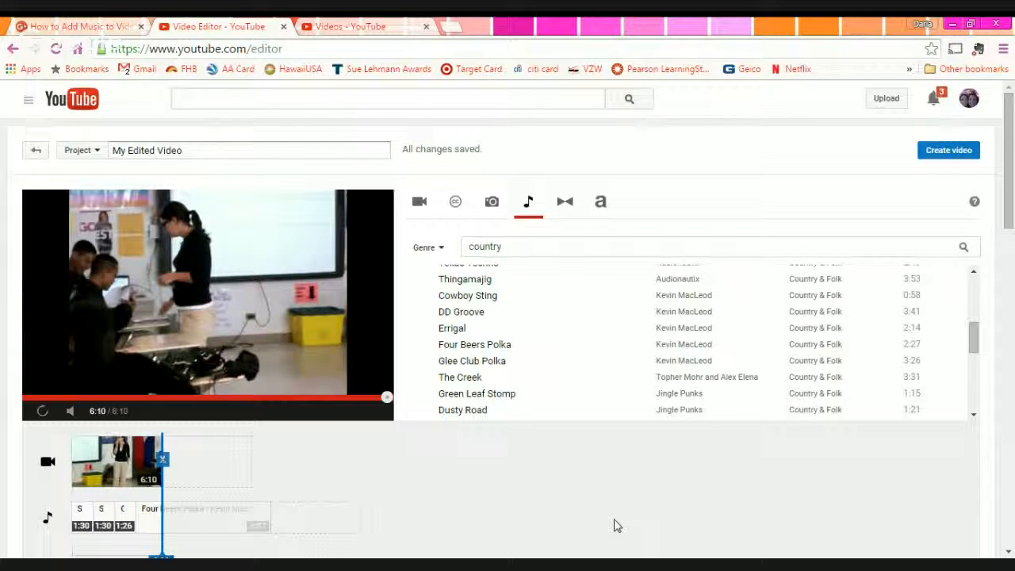
{"action": "left_click_drag", "start_coordinate": [180, 501], "coordinate": [179, 515]}
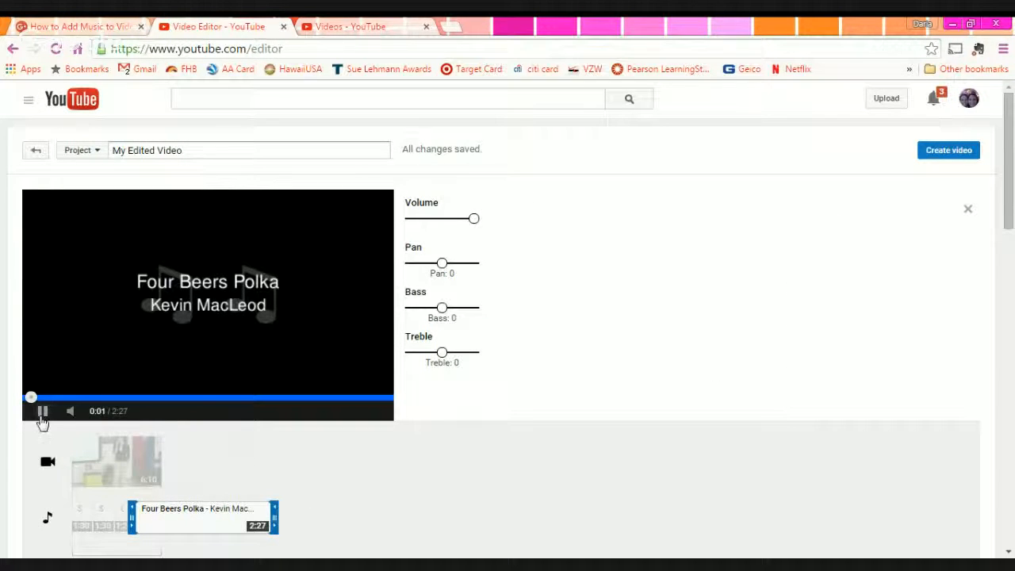
{"action": "left_click", "coordinate": [41, 412]}
{"action": "left_click_drag", "start_coordinate": [273, 519], "coordinate": [173, 520]}
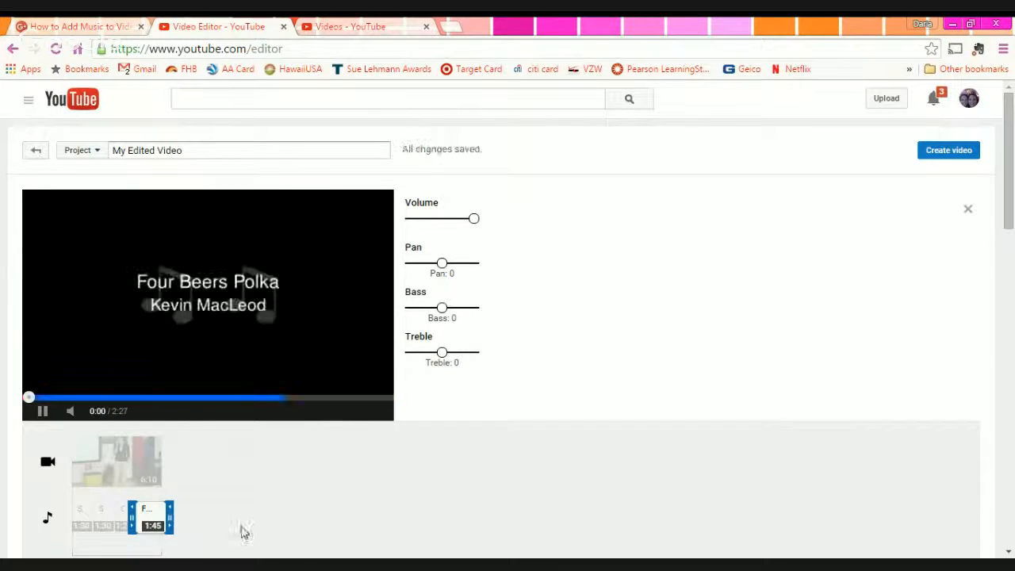
{"action": "left_click", "coordinate": [33, 418]}
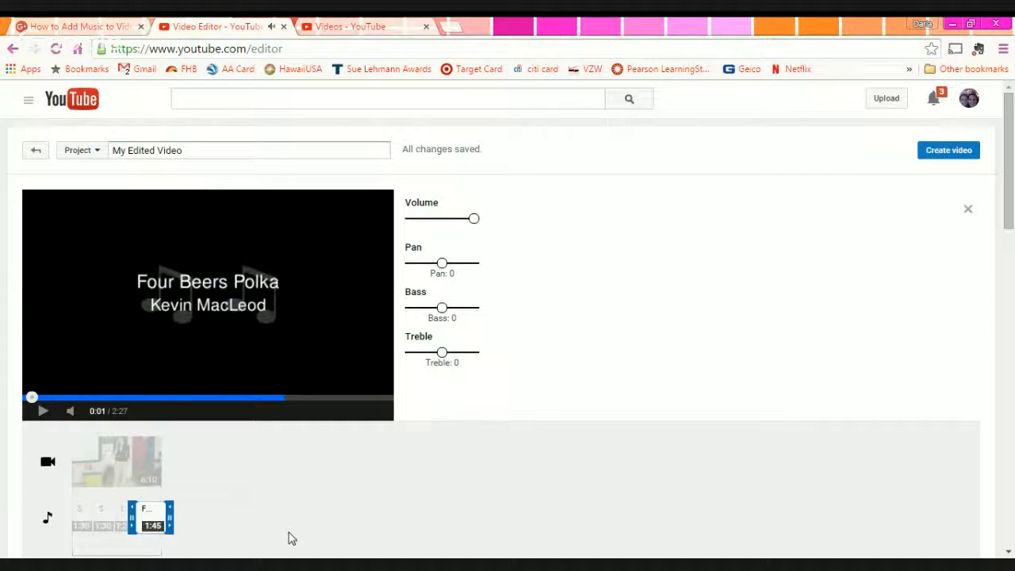
Step: Trim the Four Beers Polka clip to start about 37 seconds into the track and last 1:44, and close its settings
{"action": "left_click_drag", "start_coordinate": [132, 518], "coordinate": [169, 519]}
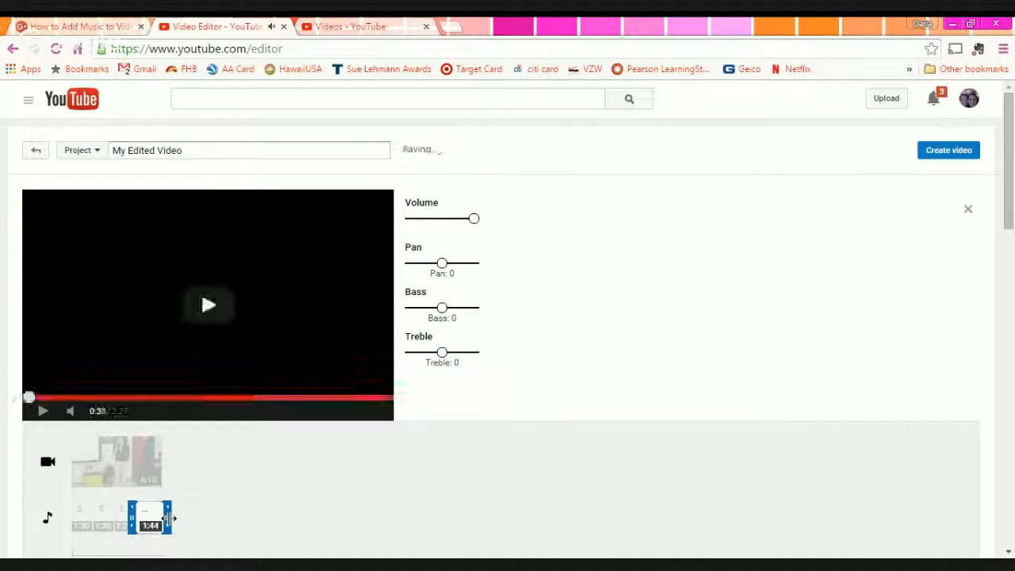
{"action": "left_click", "coordinate": [43, 413]}
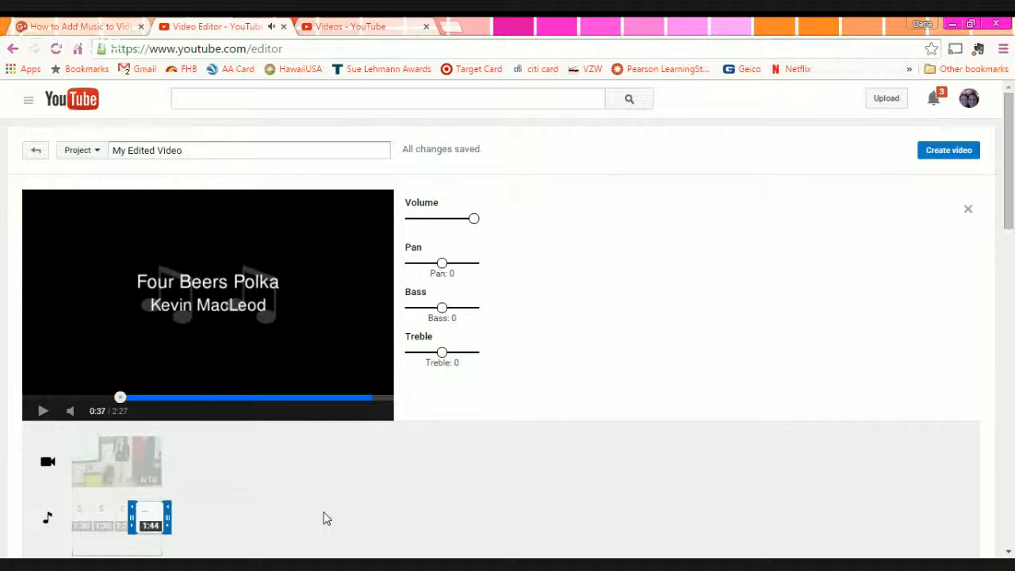
{"action": "left_click", "coordinate": [501, 516]}
{"action": "left_click", "coordinate": [42, 411]}
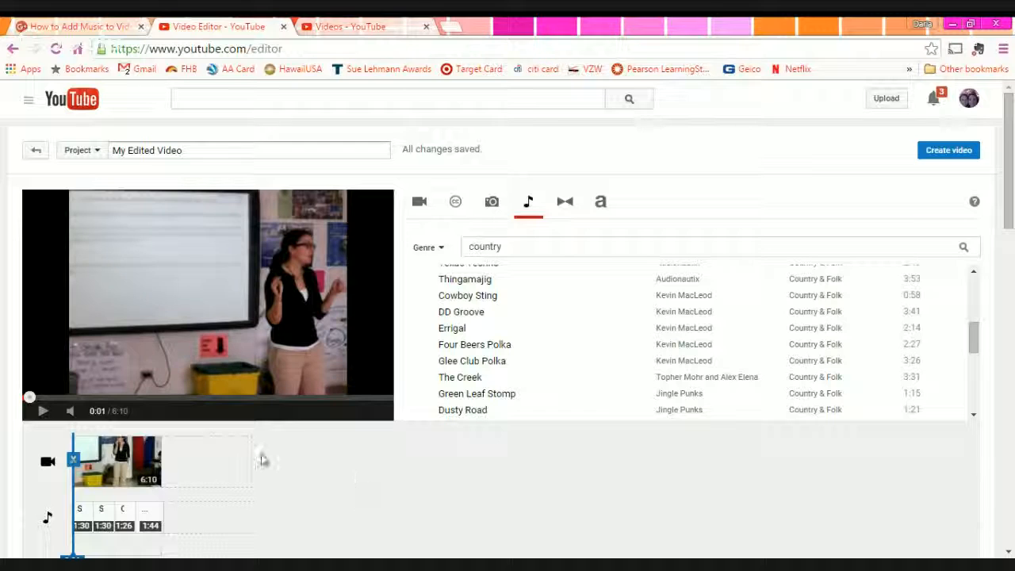
Step: Reorder the audio clips to Four Beers Polka, Sea Of Doom, Crawdad Stomp, Sea Of Doom and stop the preview
{"action": "left_click", "coordinate": [124, 525]}
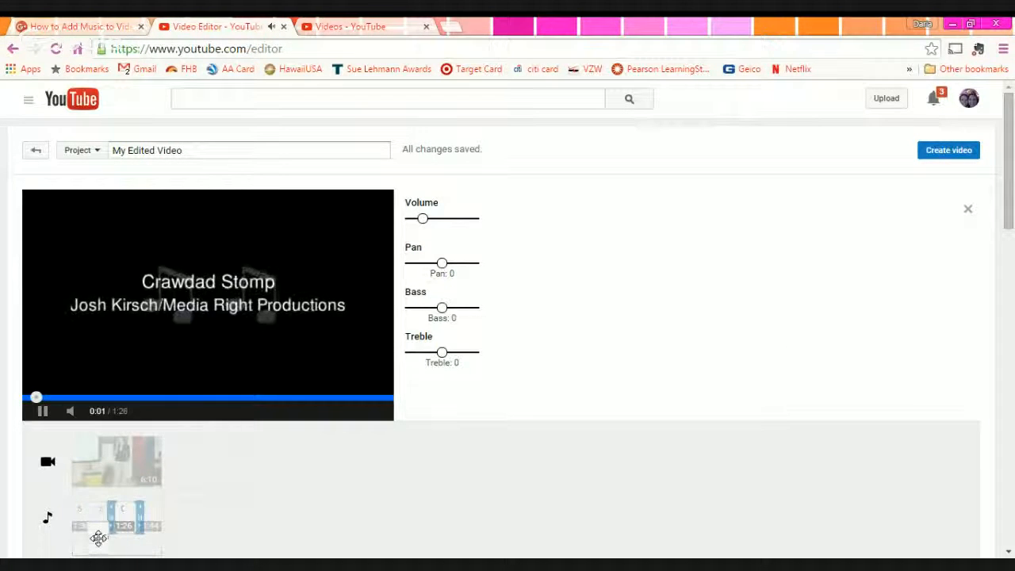
{"action": "left_click", "coordinate": [97, 521]}
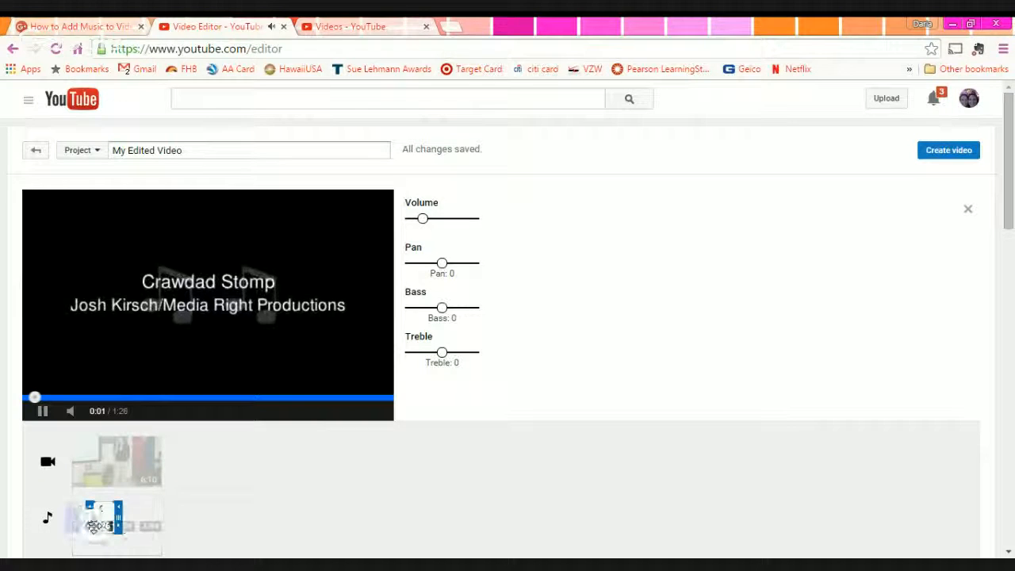
{"action": "left_click", "coordinate": [85, 522]}
{"action": "left_click", "coordinate": [355, 526]}
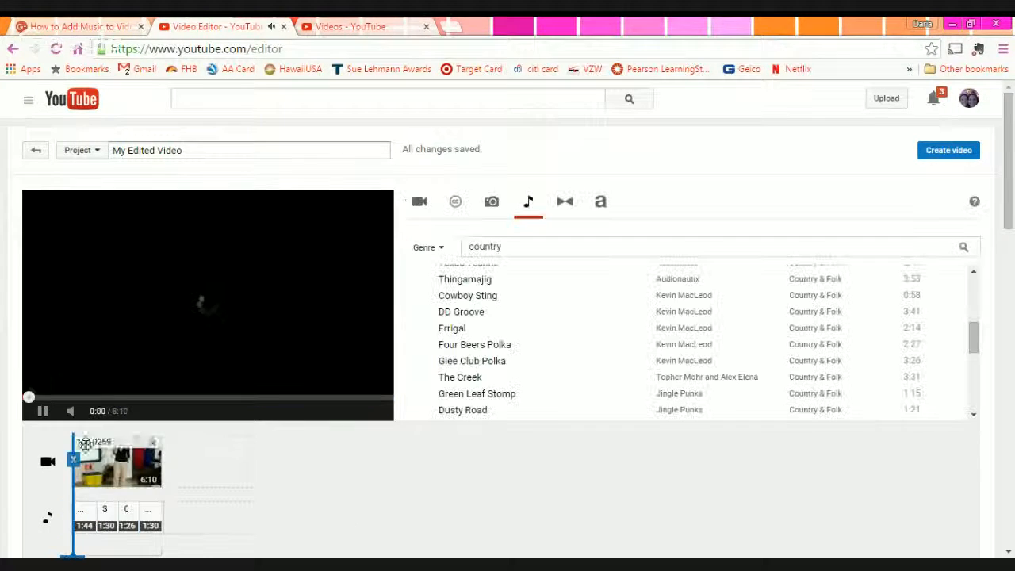
{"action": "left_click", "coordinate": [43, 410]}
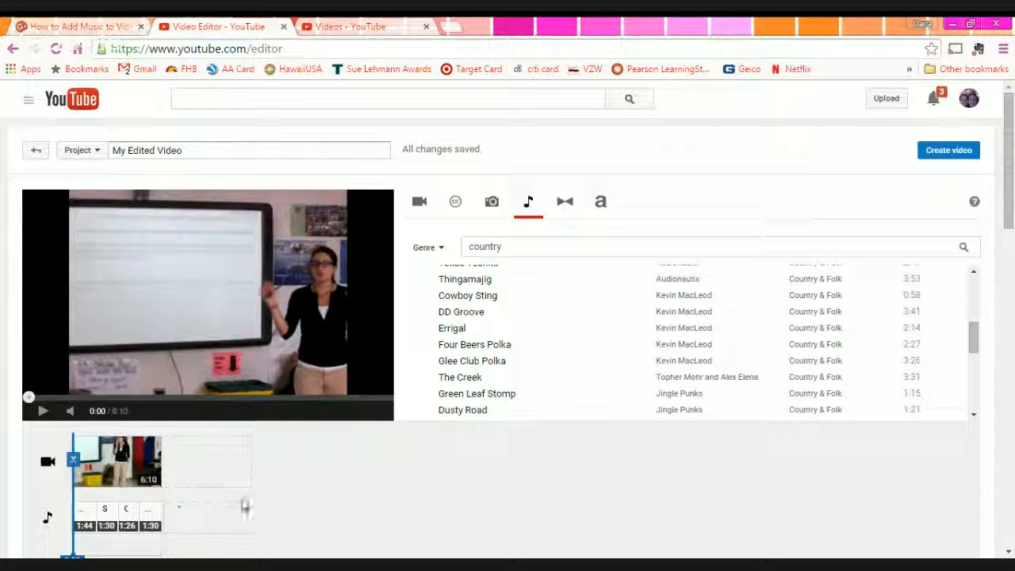
{"action": "scroll", "coordinate": [569, 378], "scroll_direction": "down", "scroll_amount": 3}
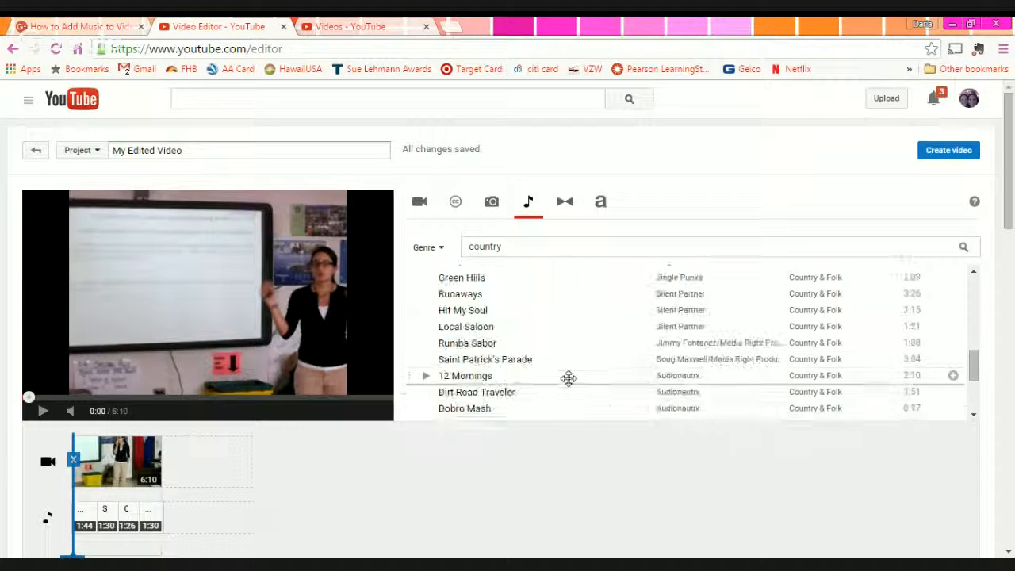
{"action": "scroll", "coordinate": [569, 377], "scroll_direction": "up", "scroll_amount": 10}
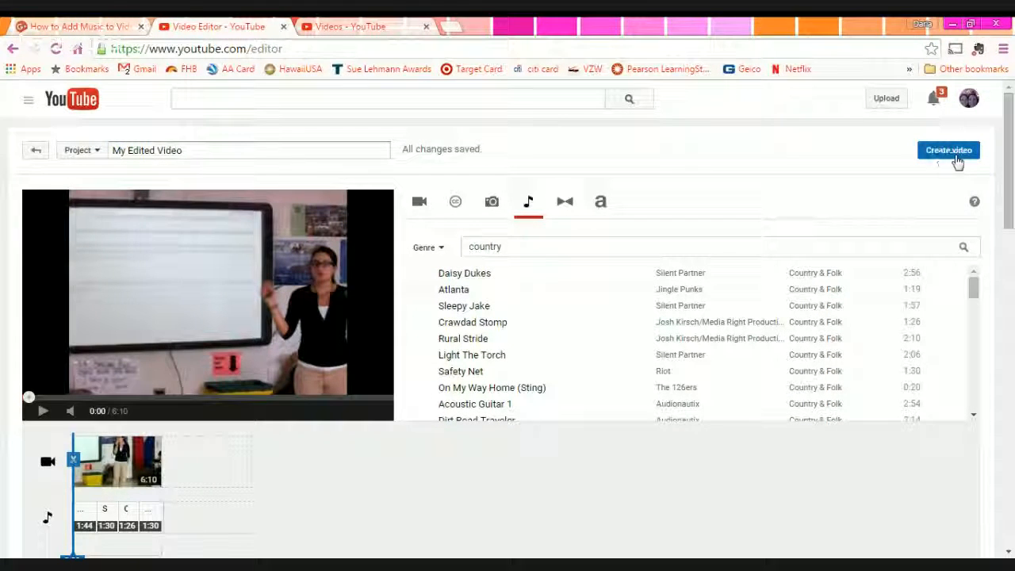
{"action": "left_click", "coordinate": [767, 485]}
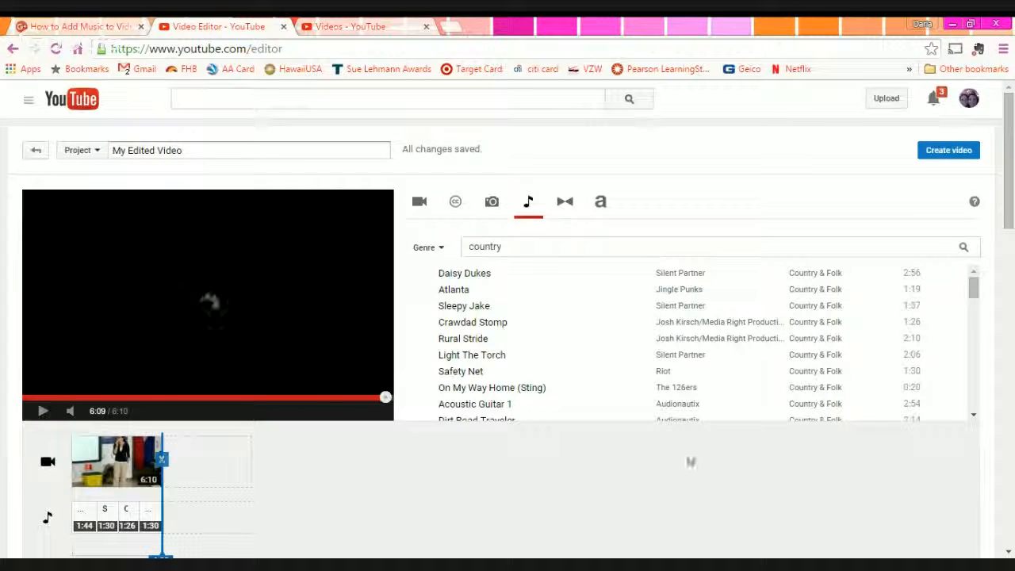